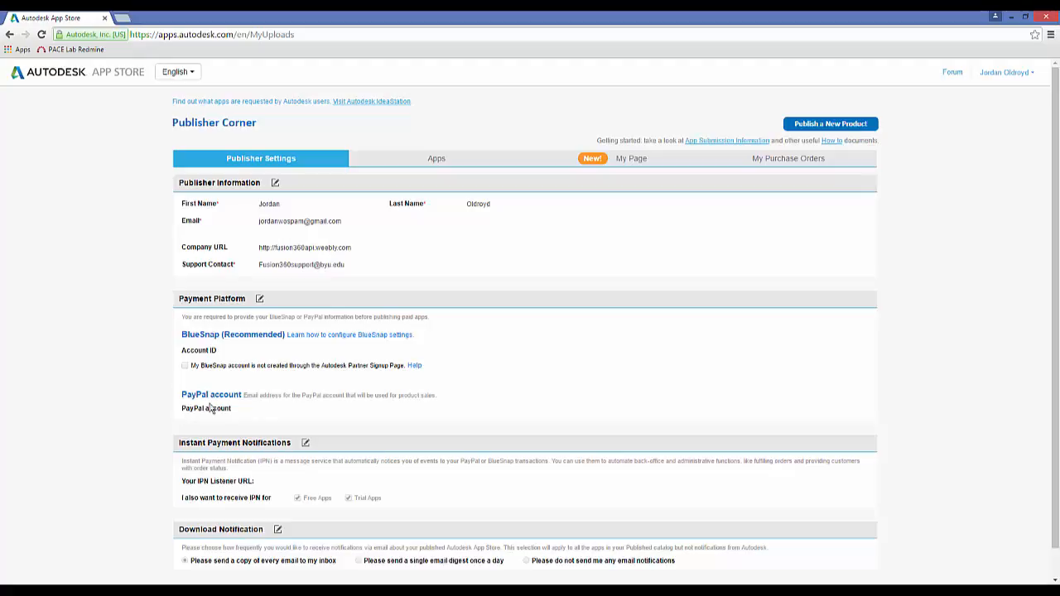
- View the publisher's My Page and read through the App Submission Information document
{"action": "left_click", "coordinate": [634, 161]}
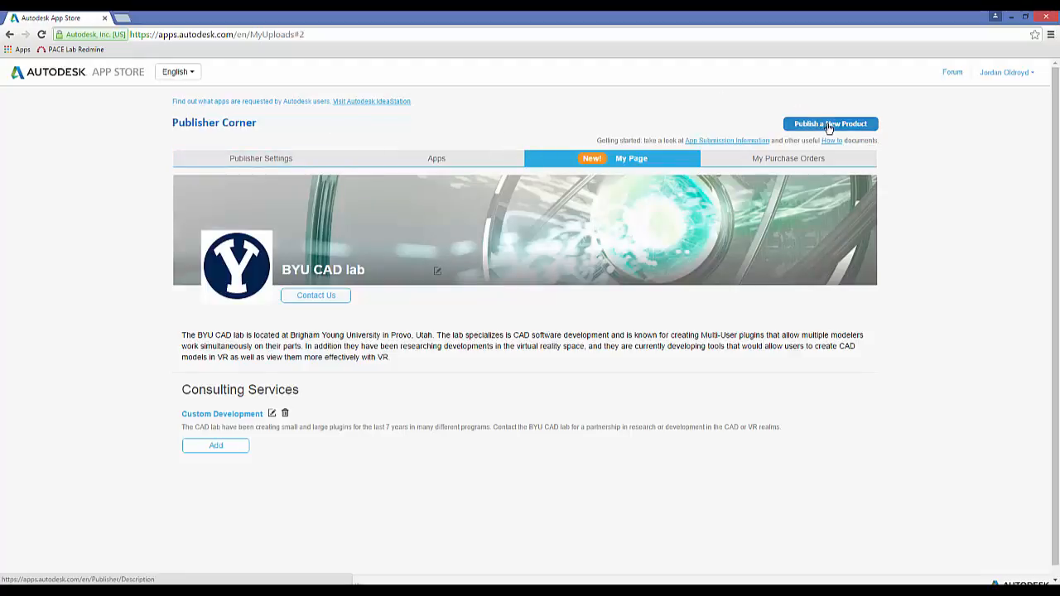
{"action": "left_click", "coordinate": [721, 143]}
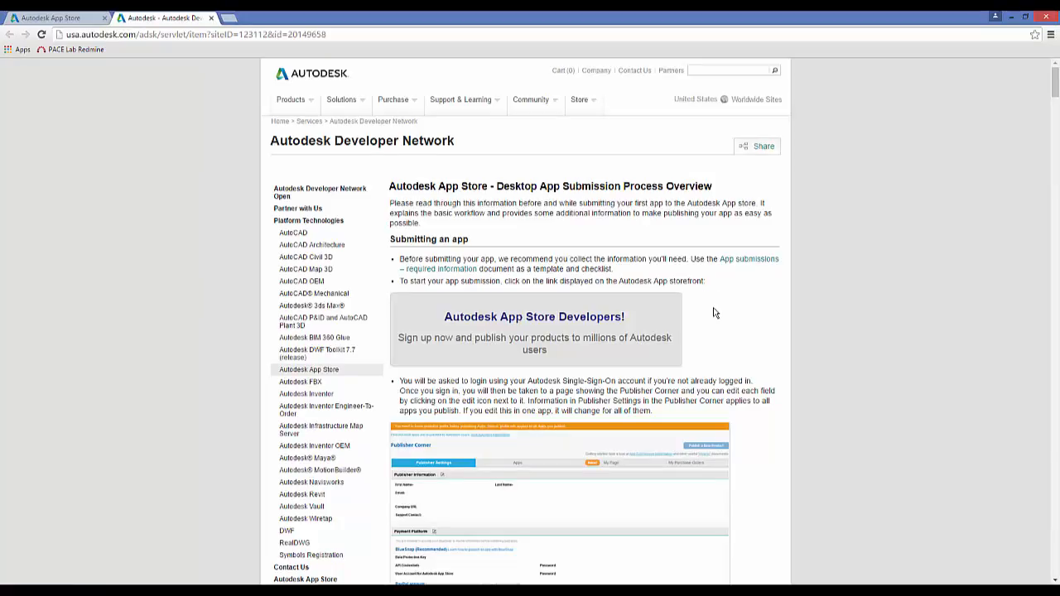
{"action": "scroll", "coordinate": [712, 307], "scroll_direction": "down", "scroll_amount": 8}
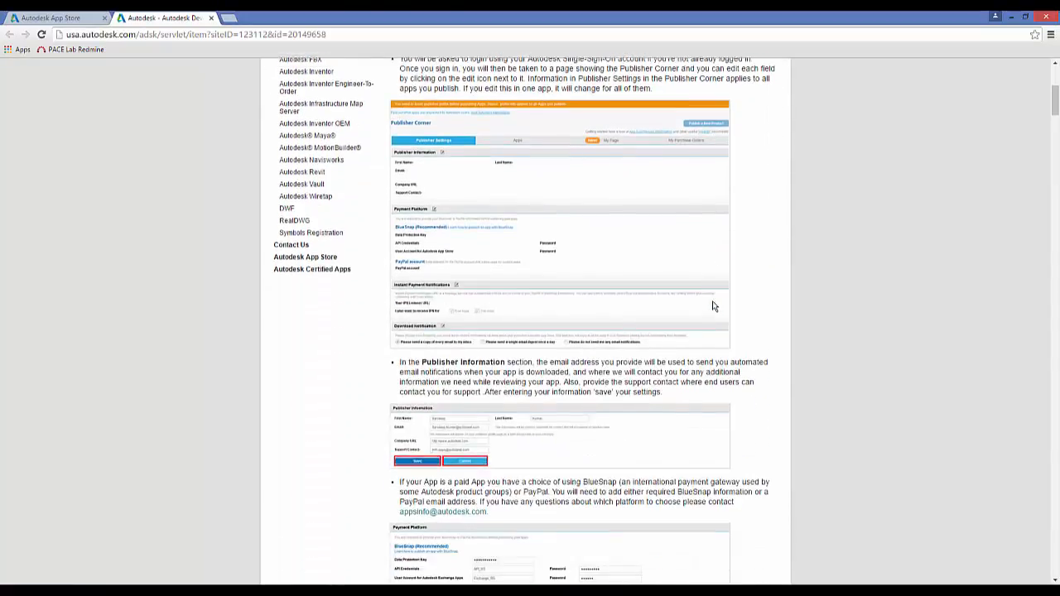
{"action": "scroll", "coordinate": [750, 306], "scroll_direction": "down", "scroll_amount": 10}
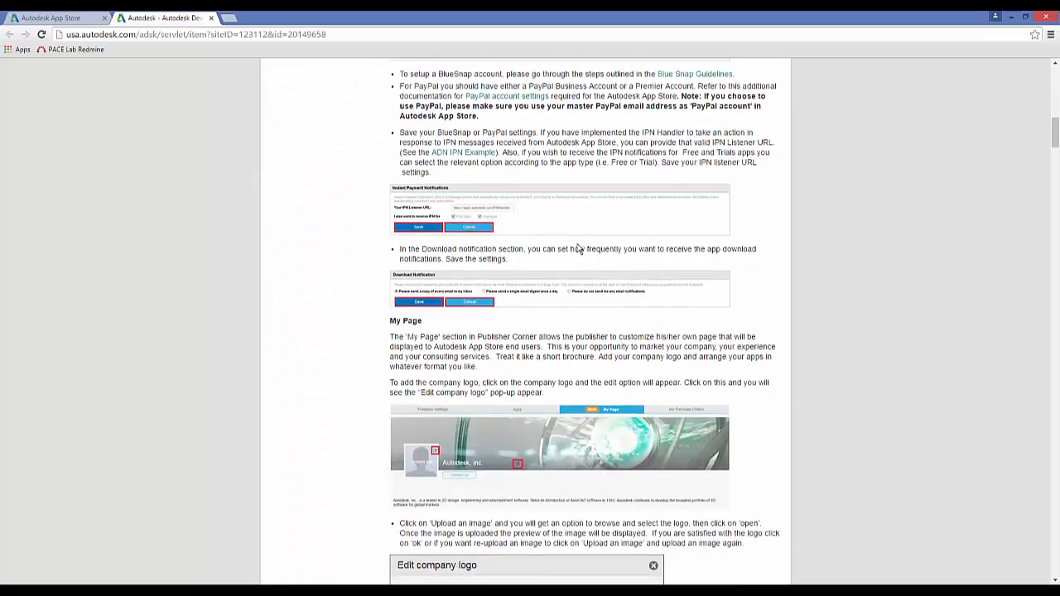
{"action": "scroll", "coordinate": [577, 256], "scroll_direction": "down", "scroll_amount": 4}
{"action": "scroll", "coordinate": [549, 267], "scroll_direction": "up", "scroll_amount": 14}
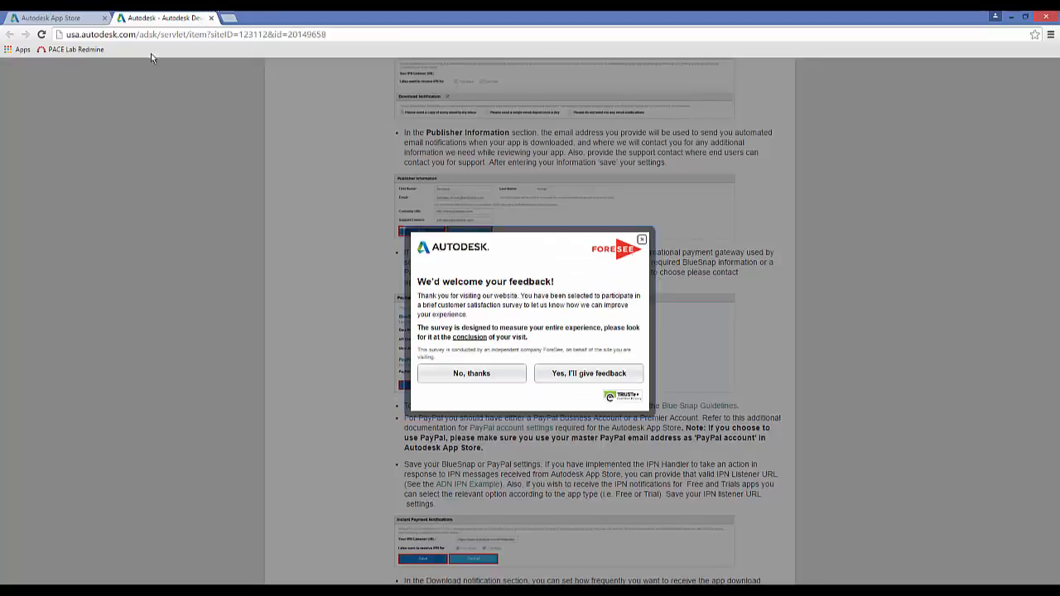
- Return to Publisher Corner, start publishing a new product and continue past the publisher welcome page
{"action": "left_click", "coordinate": [61, 18]}
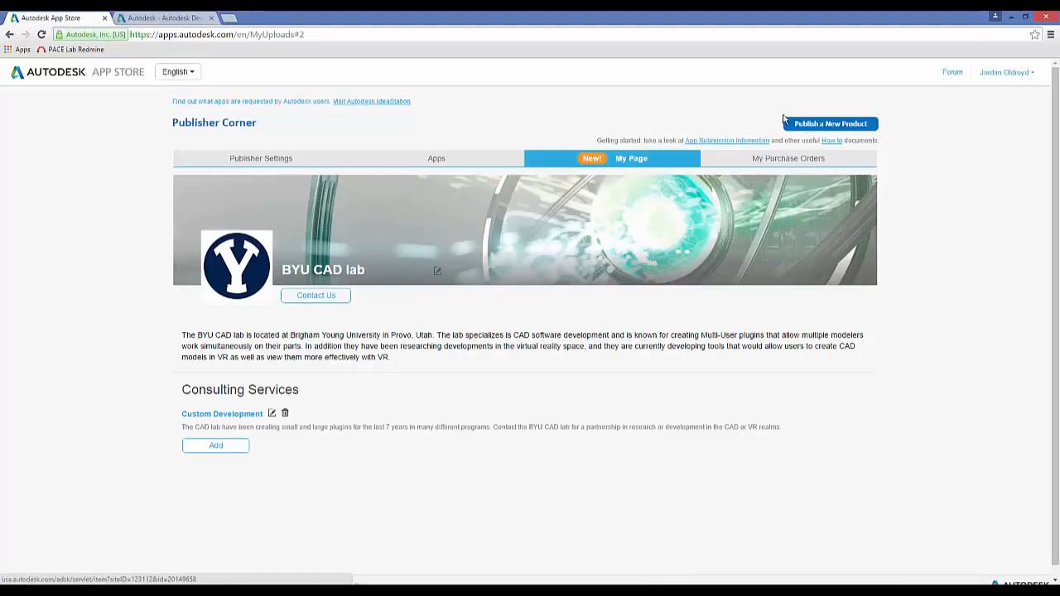
{"action": "left_click", "coordinate": [830, 123]}
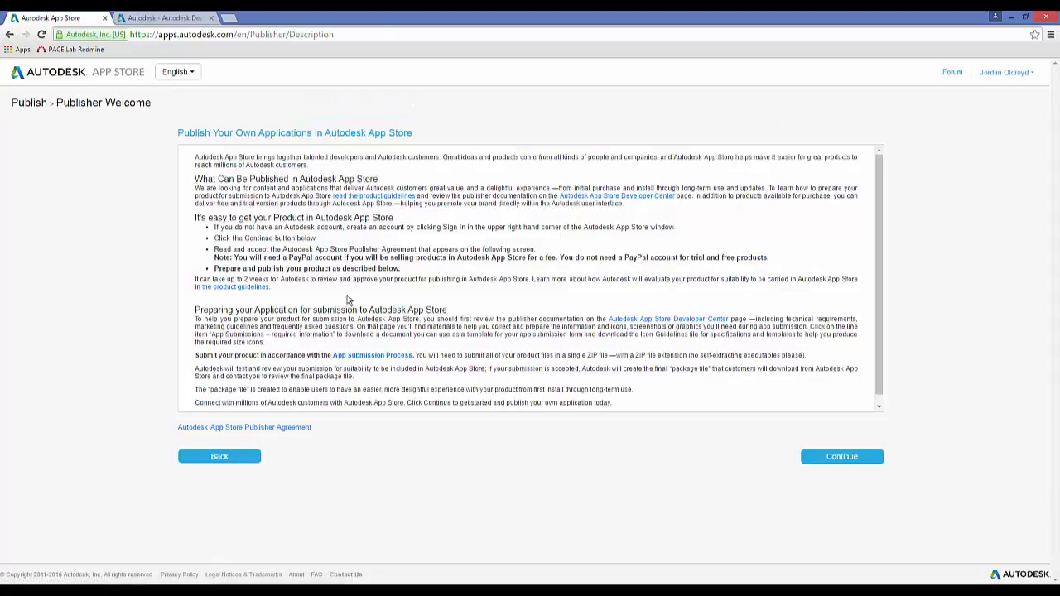
{"action": "left_click", "coordinate": [833, 460]}
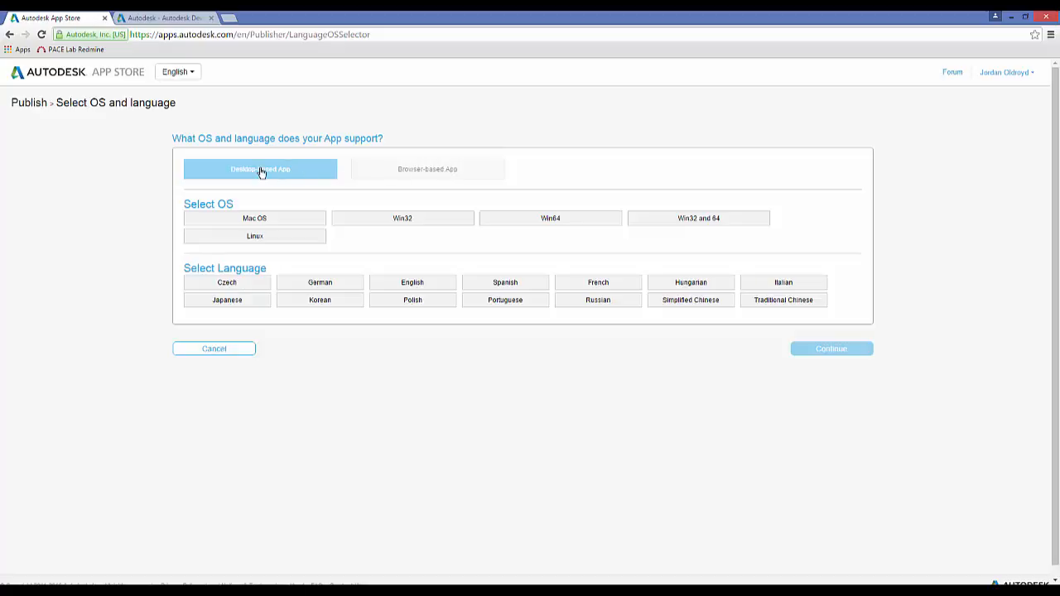
- Set the app's supported OS to Win32 and 64 and its language to English, and continue to the submission form
{"action": "left_click", "coordinate": [688, 222]}
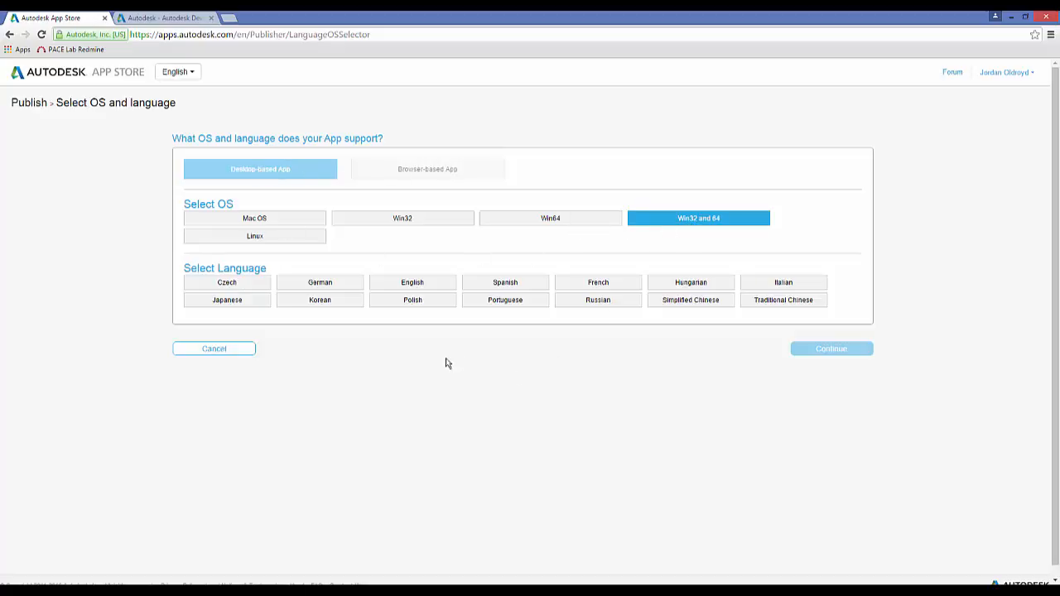
{"action": "left_click", "coordinate": [408, 283]}
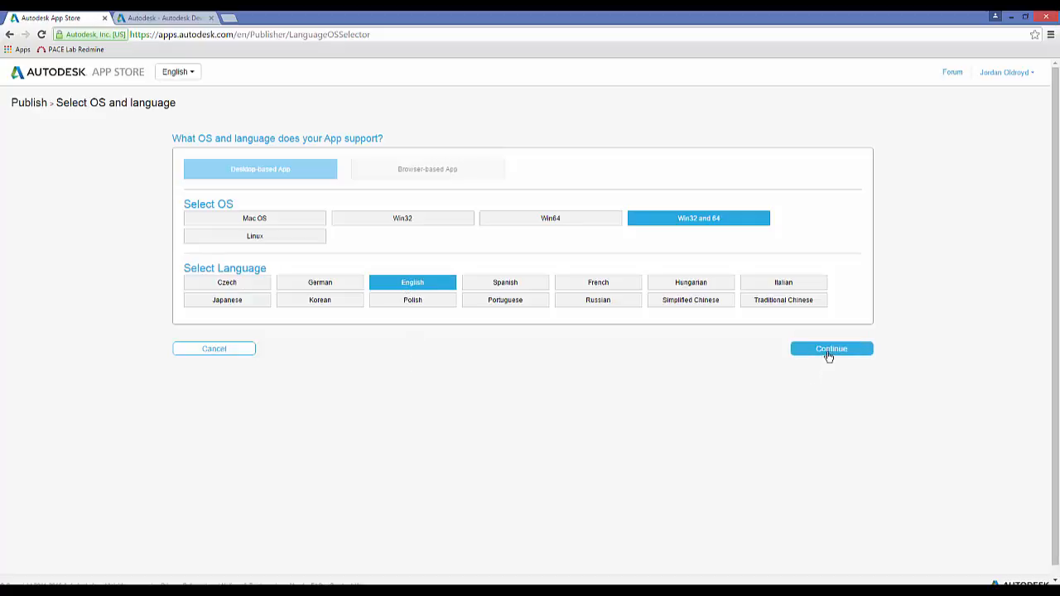
{"action": "left_click", "coordinate": [828, 354]}
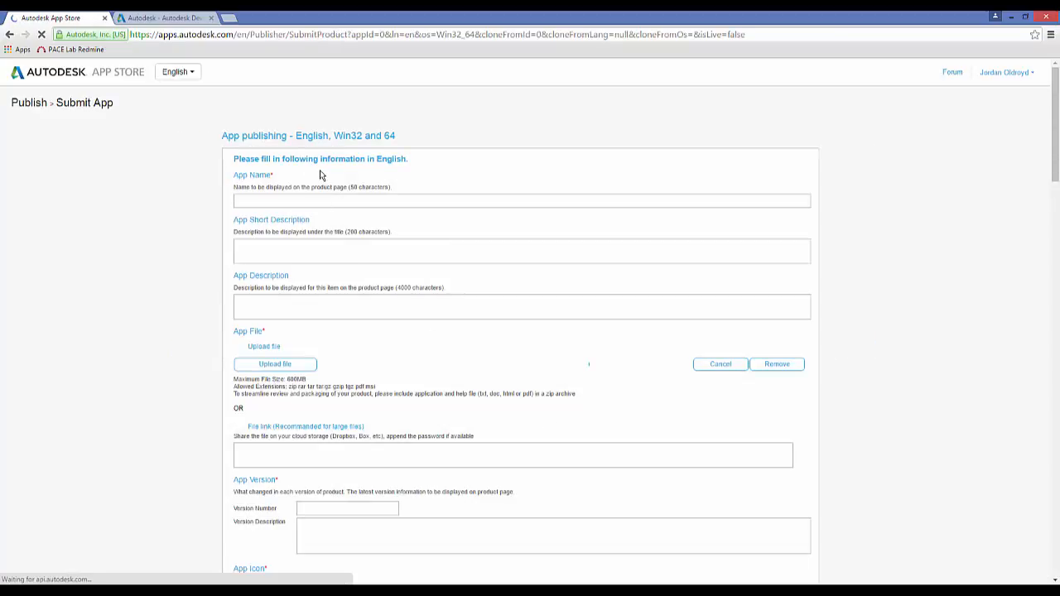
- Enter "3D Printer Tool" as the app name in the submission form
{"action": "scroll", "coordinate": [331, 356], "scroll_direction": "down", "scroll_amount": 5}
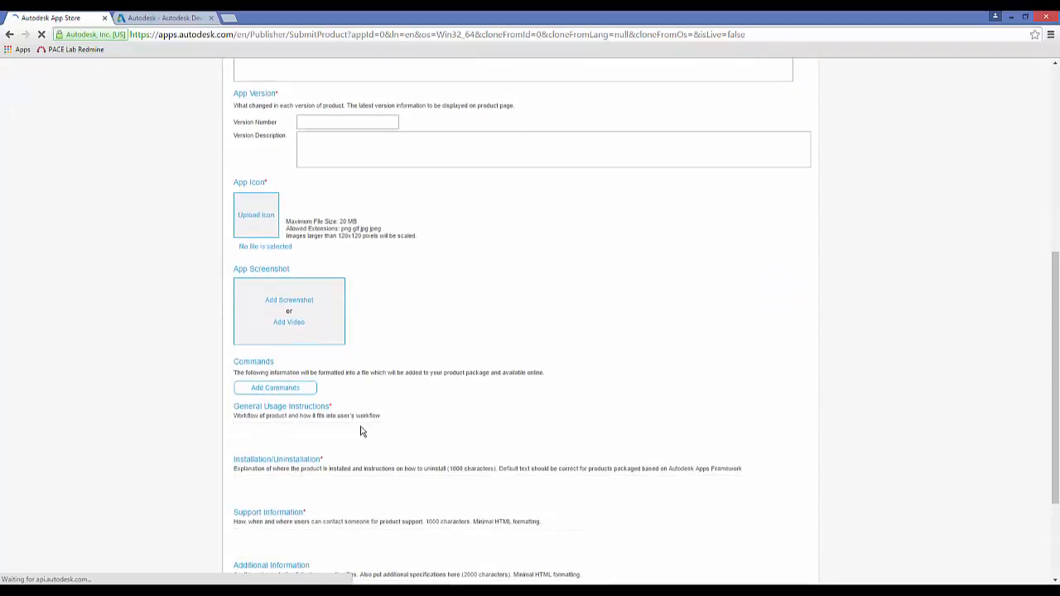
{"action": "scroll", "coordinate": [358, 398], "scroll_direction": "up", "scroll_amount": 6}
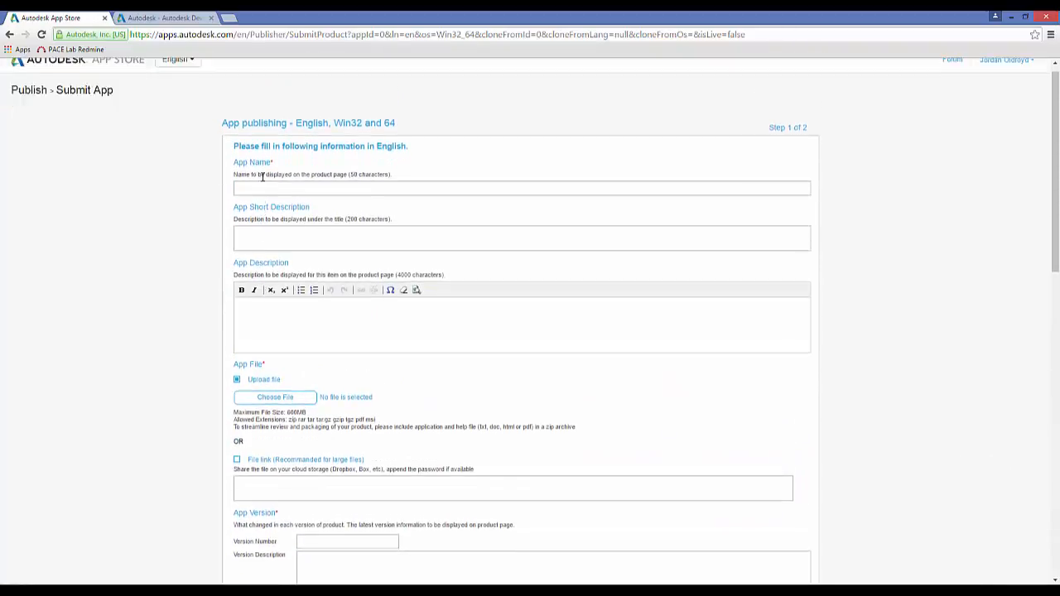
{"action": "left_click", "coordinate": [247, 202]}
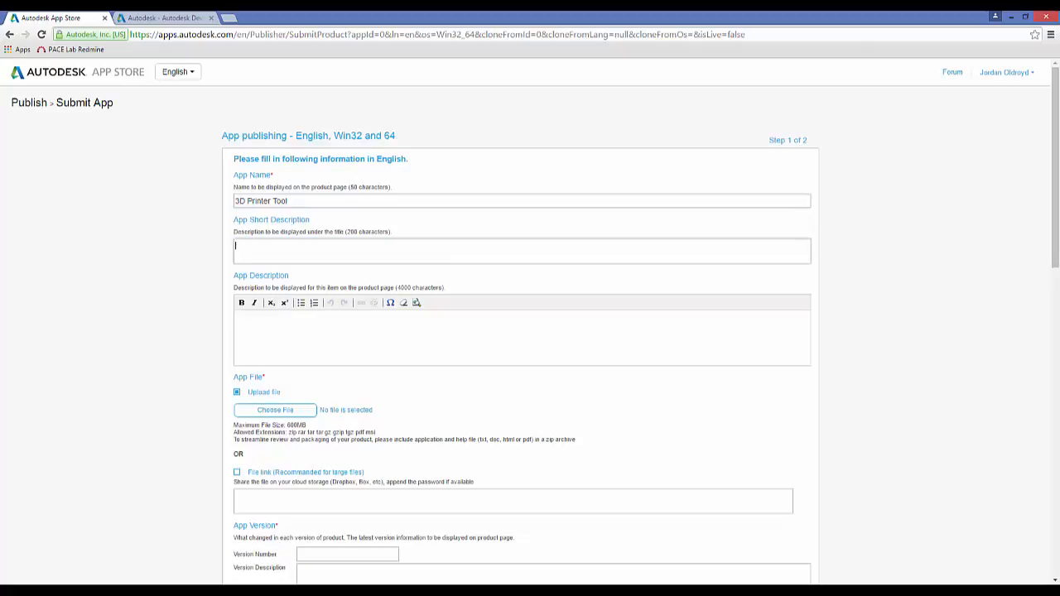
- Paste the prepared summary of the tool's two commands, pulley creation and belt length calculation, as the App Short Description
{"action": "key", "text": "alt+Tab"}
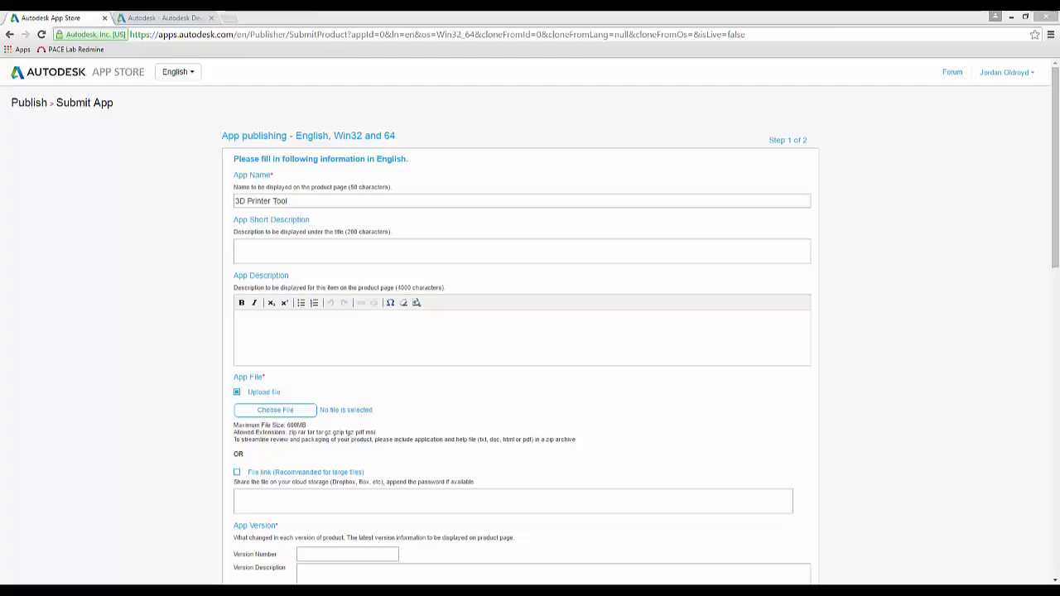
{"action": "left_click", "coordinate": [277, 245]}
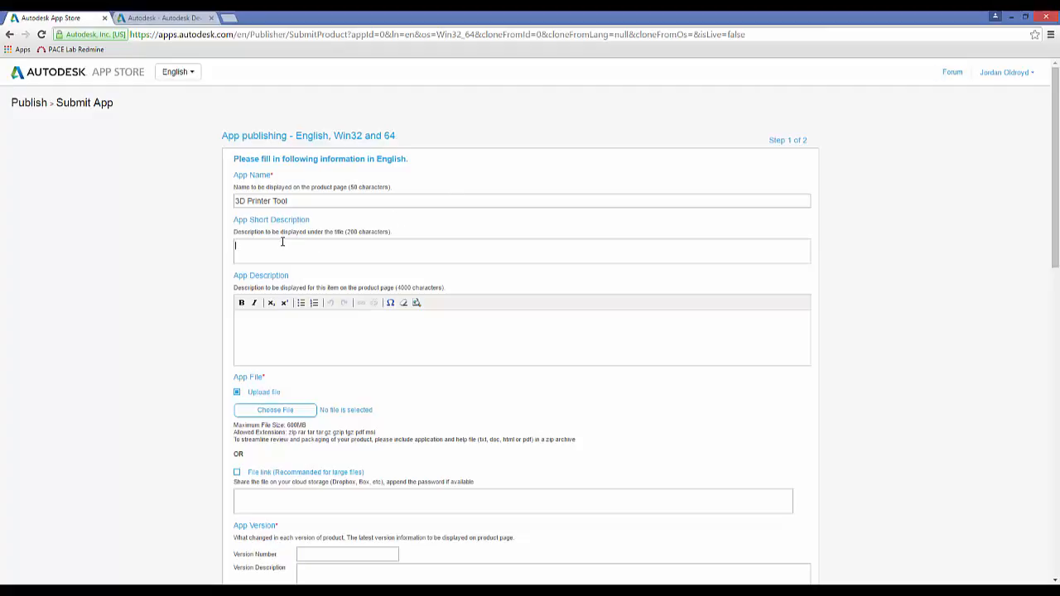
{"action": "type", "text": "This tool has two commands, one that can automatically create a pulley and another that will calculate the belt length needed to go around two pulleys."}
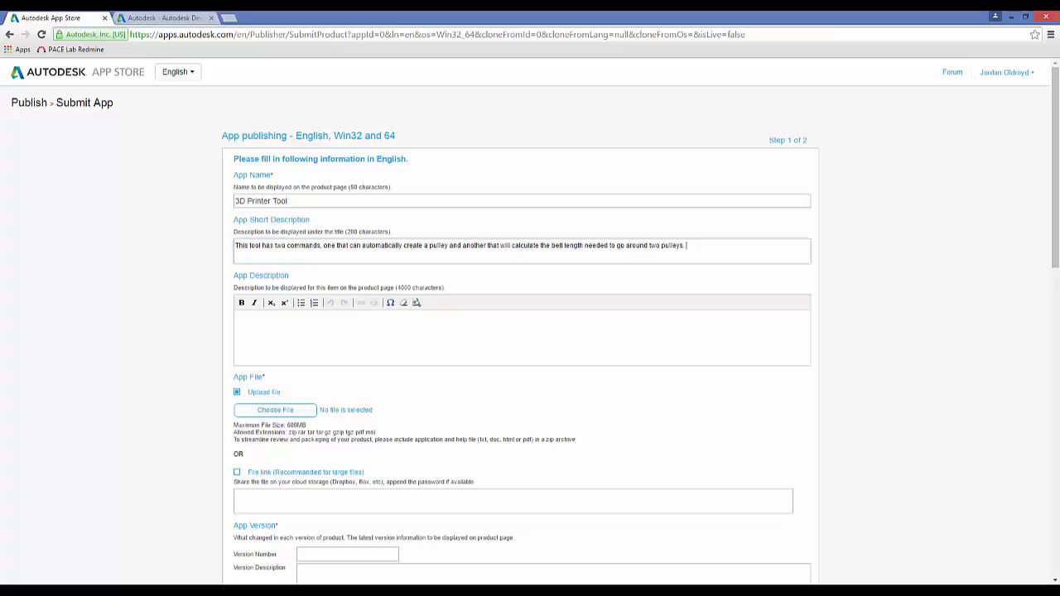
- Paste the prepared full text explaining the inputs and results of the pulley and belt length functions as the App Description
{"action": "key", "text": "alt+Tab"}
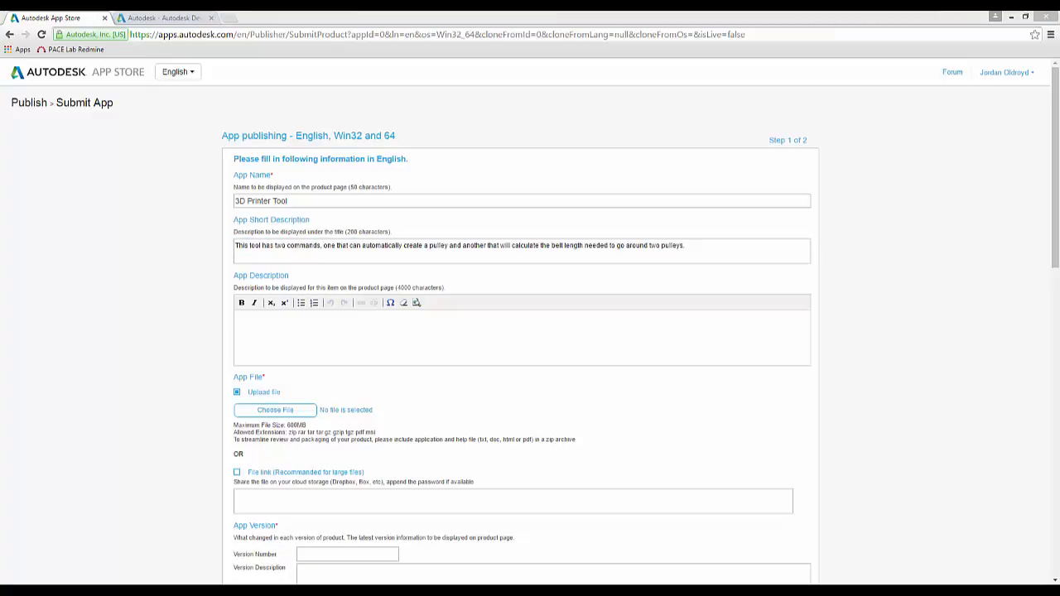
{"action": "left_click", "coordinate": [265, 323]}
{"action": "type", "text": "This 3D printer tool has two commands or functions. The first will create a pulley and assemble it to the location of your choice. It takes as inputs the number and type of teeth, and then assembles the created pulley to a selected cylinder. The second command or function is a belt length calculator. It takes two cylindrical faces as inputs (as the locations of where a pulley would be placed) and the diameters of each pulley. It will then output the needed length of a belt for the belt to go around those two pulleys."}
- Upload Lab 4.zip as the app file
{"action": "scroll", "coordinate": [193, 296], "scroll_direction": "down", "scroll_amount": 2}
{"action": "scroll", "coordinate": [193, 296], "scroll_direction": "down", "scroll_amount": 1}
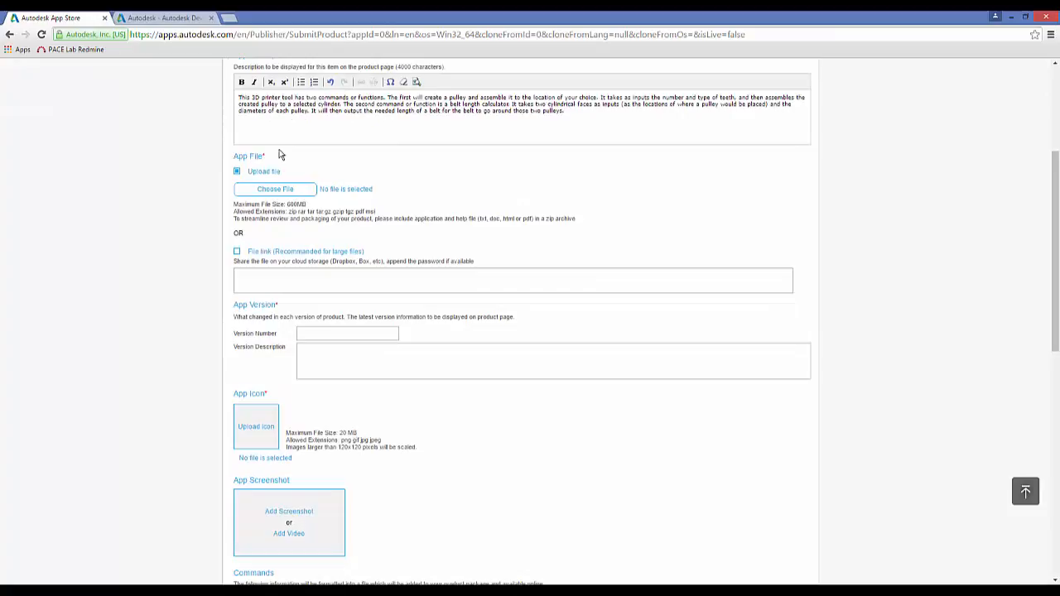
{"action": "left_click", "coordinate": [280, 192]}
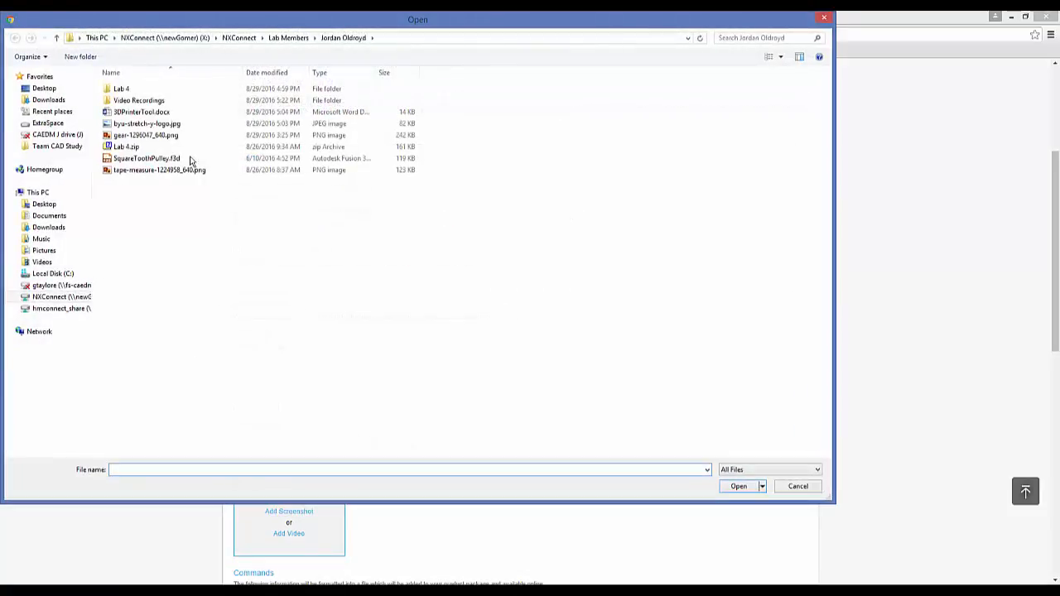
{"action": "double_click", "coordinate": [129, 89]}
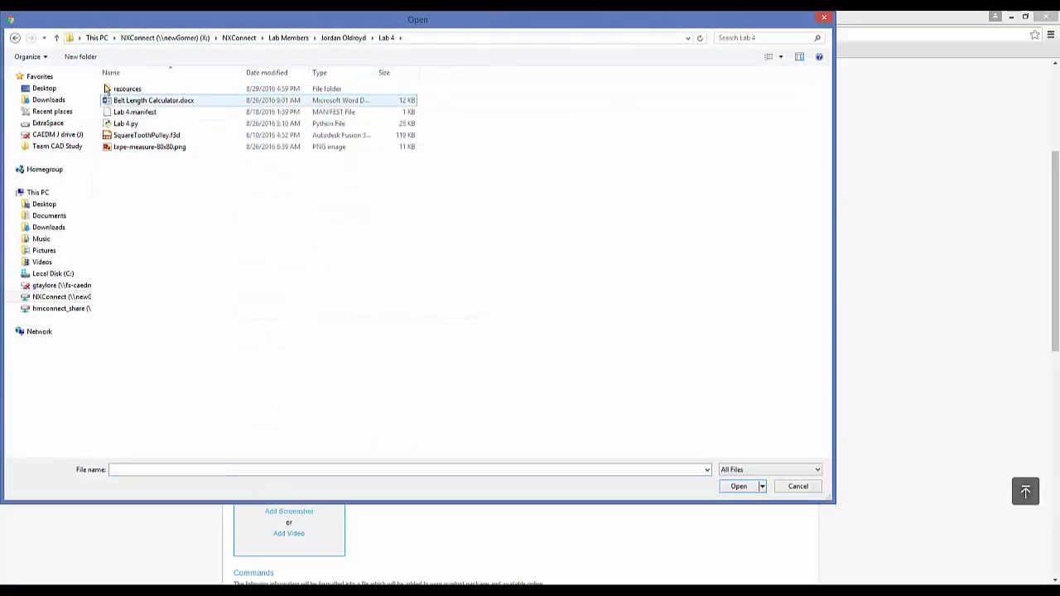
{"action": "left_click", "coordinate": [56, 37]}
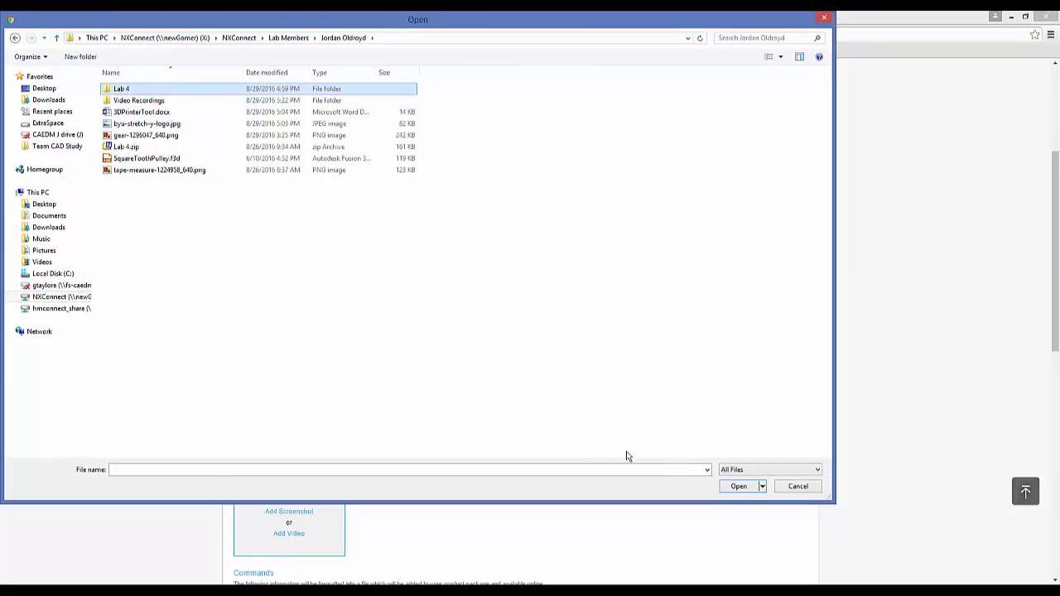
{"action": "left_click", "coordinate": [136, 147]}
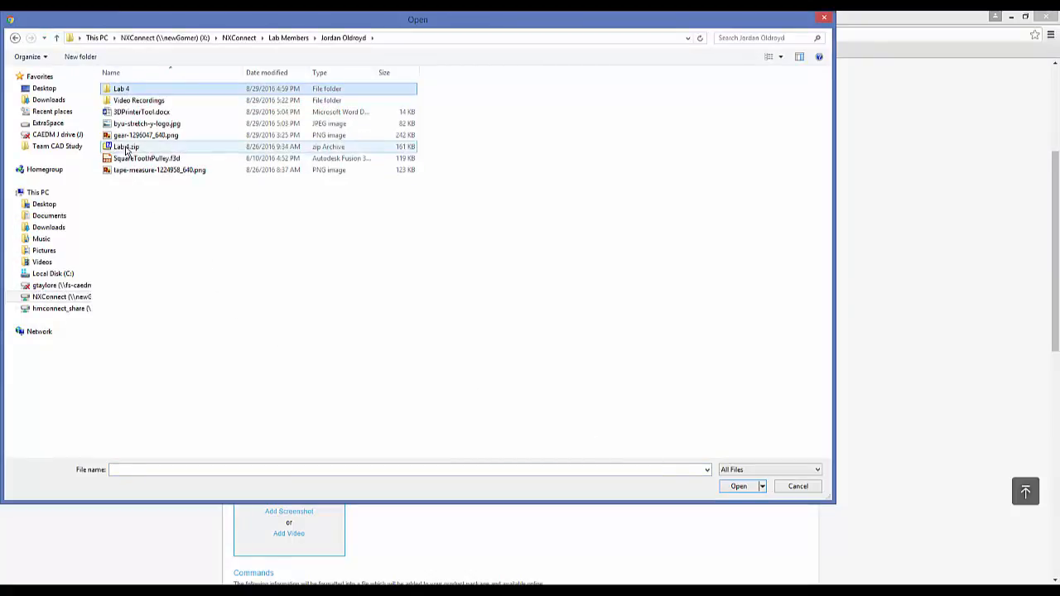
{"action": "left_click", "coordinate": [738, 487]}
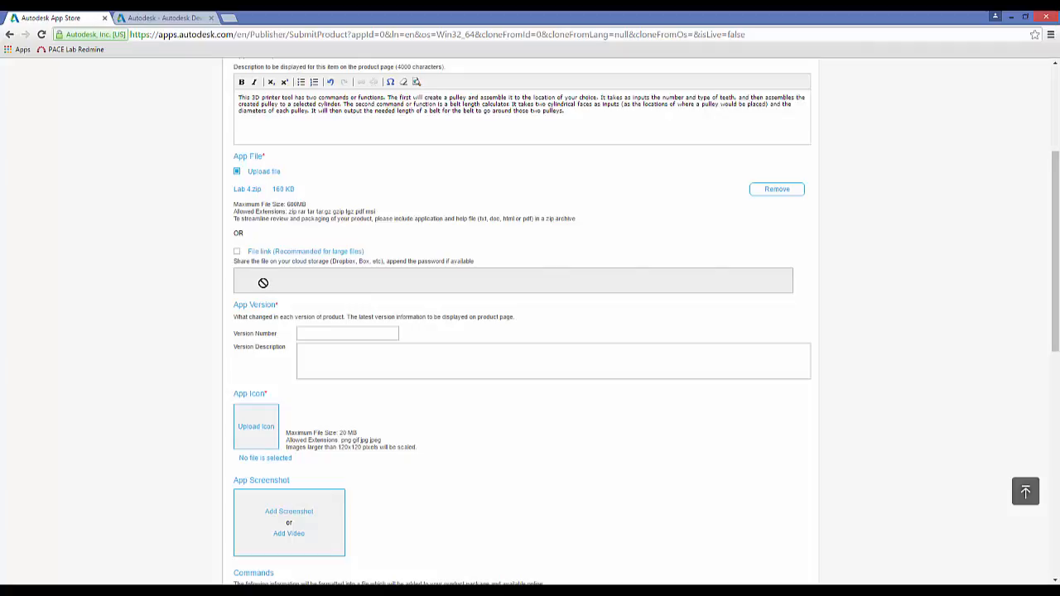
- Set the version number to 1.0.0 with the version description "This is the first version"
{"action": "scroll", "coordinate": [262, 287], "scroll_direction": "down", "scroll_amount": 2}
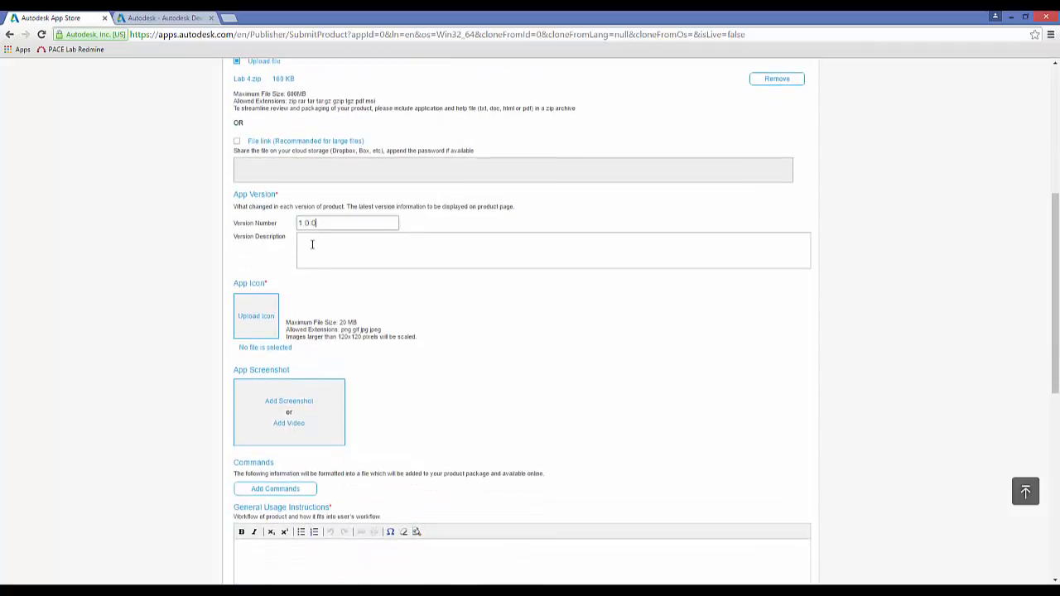
{"action": "left_click", "coordinate": [312, 242]}
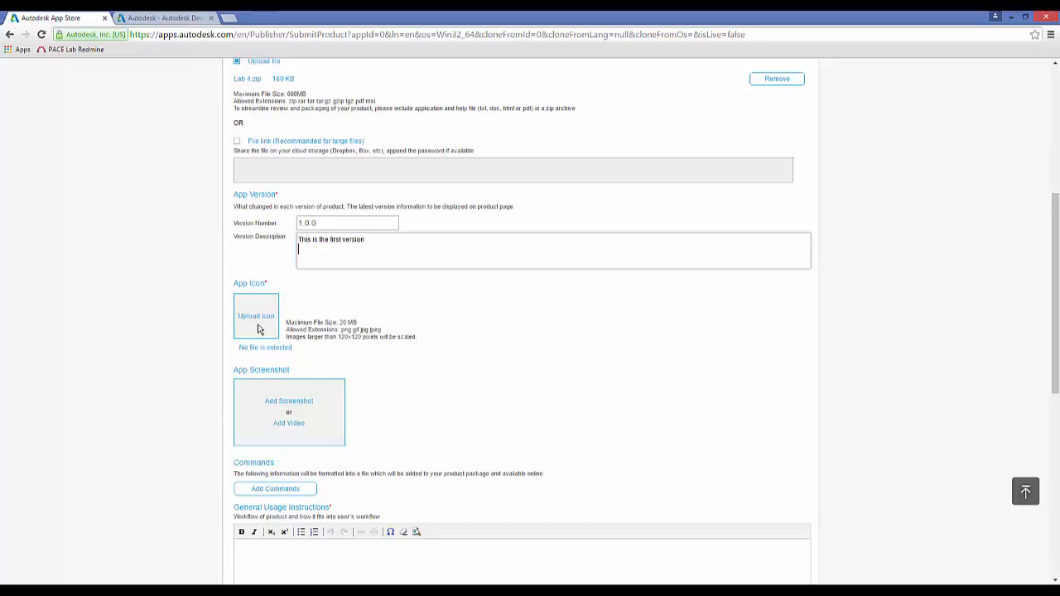
- Upload gear-1296047_640.png as the app icon
{"action": "left_click", "coordinate": [286, 402]}
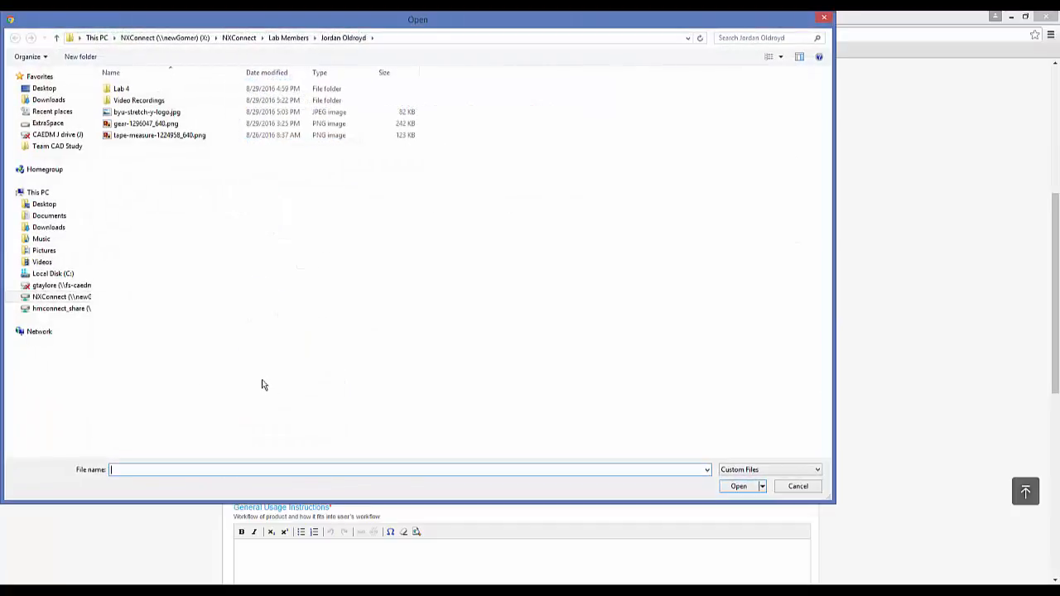
{"action": "left_click", "coordinate": [123, 126]}
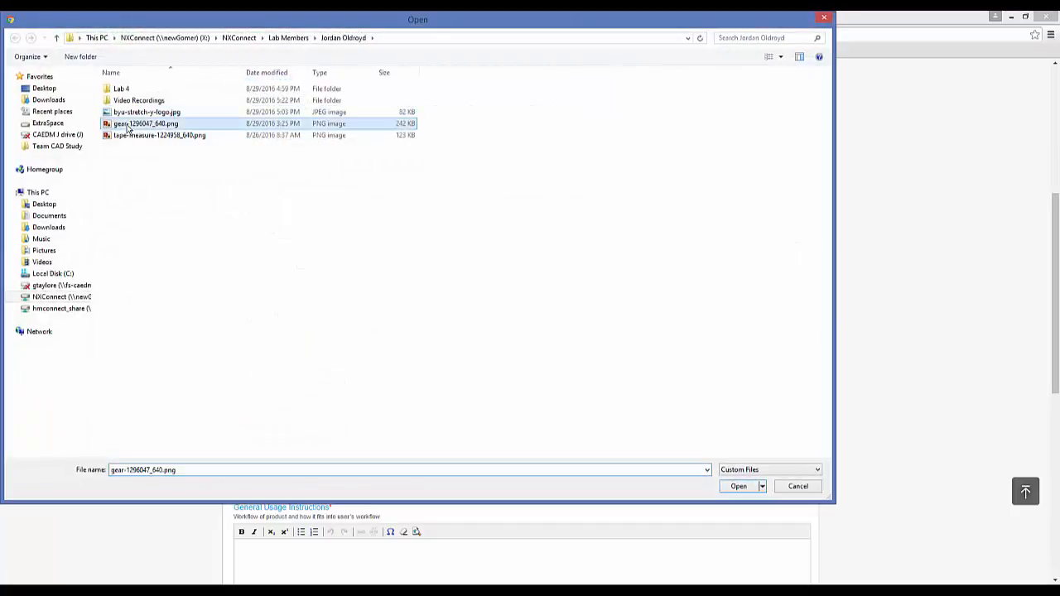
{"action": "left_click", "coordinate": [727, 489]}
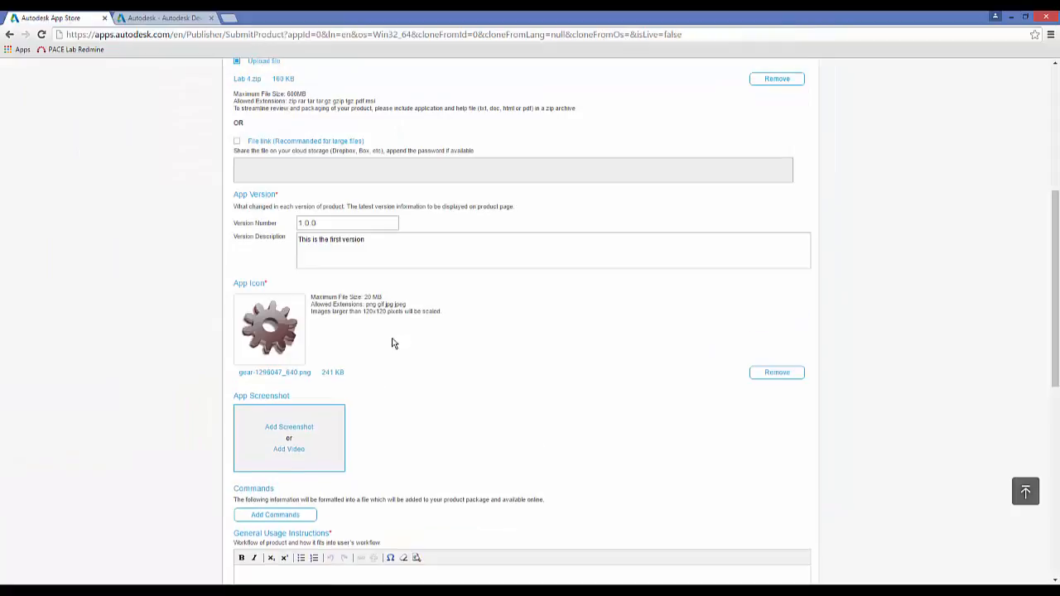
- Add a command named Pulley Generator and paste its prepared description about creating a pulley and assembling it to a selected cylinder
{"action": "scroll", "coordinate": [430, 352], "scroll_direction": "down", "scroll_amount": 3}
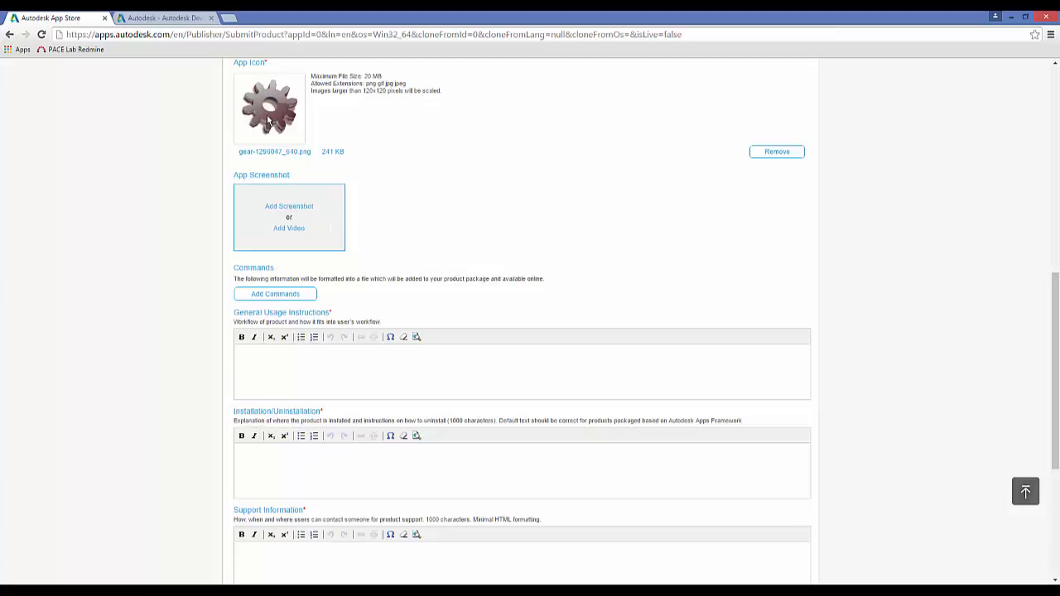
{"action": "scroll", "coordinate": [403, 193], "scroll_direction": "down", "scroll_amount": 2}
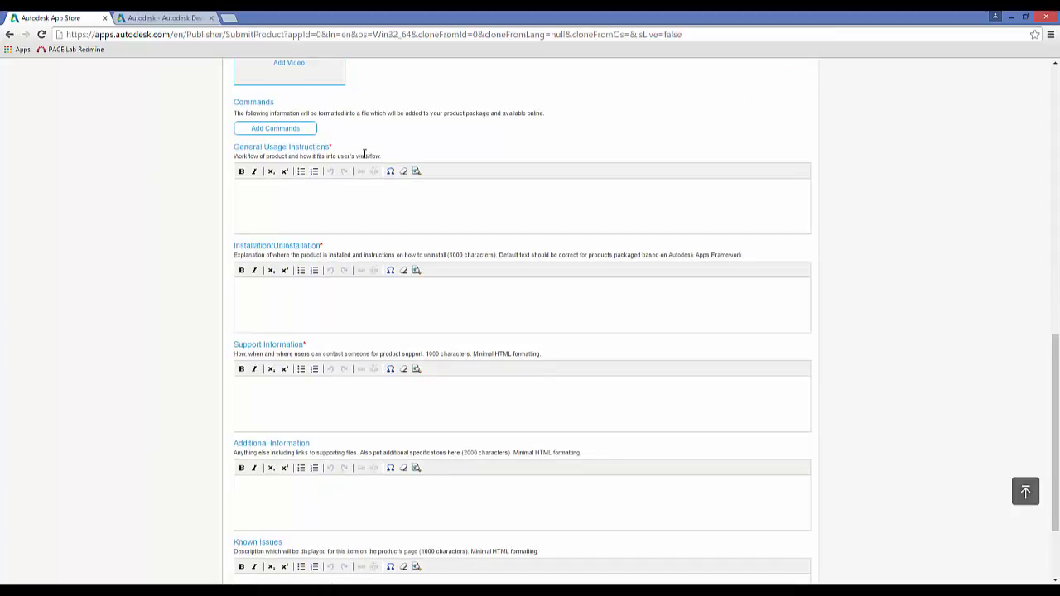
{"action": "scroll", "coordinate": [384, 154], "scroll_direction": "up", "scroll_amount": 3}
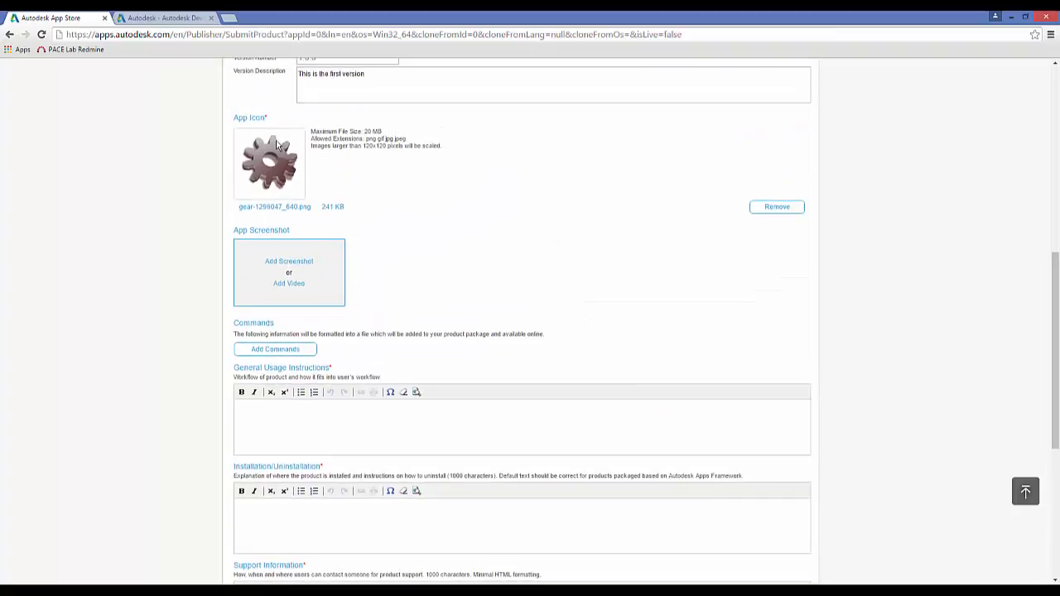
{"action": "scroll", "coordinate": [369, 221], "scroll_direction": "down", "scroll_amount": 2}
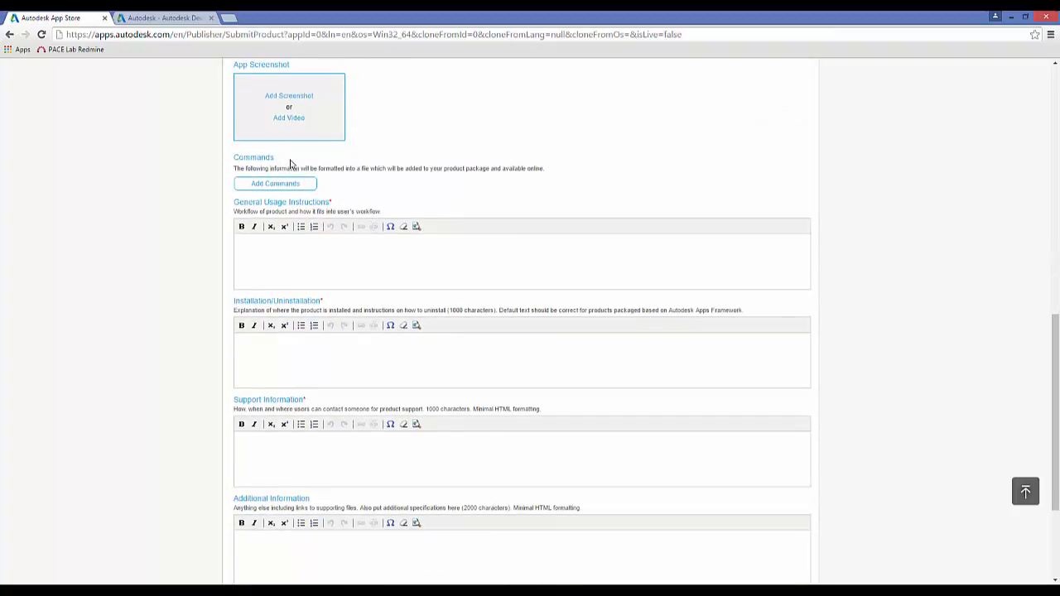
{"action": "left_click", "coordinate": [285, 185]}
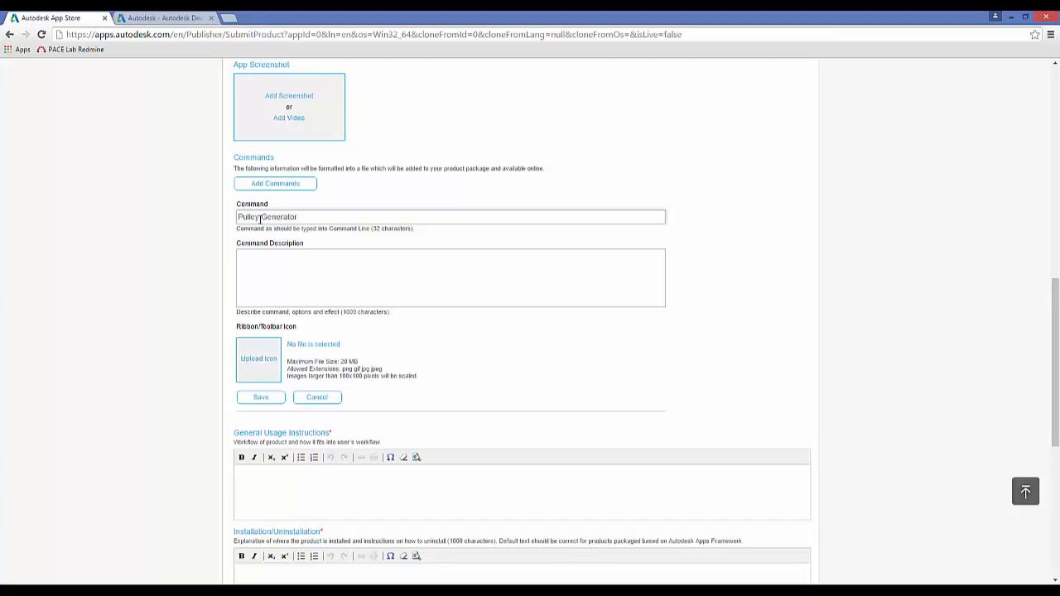
{"action": "key", "text": "alt+Tab"}
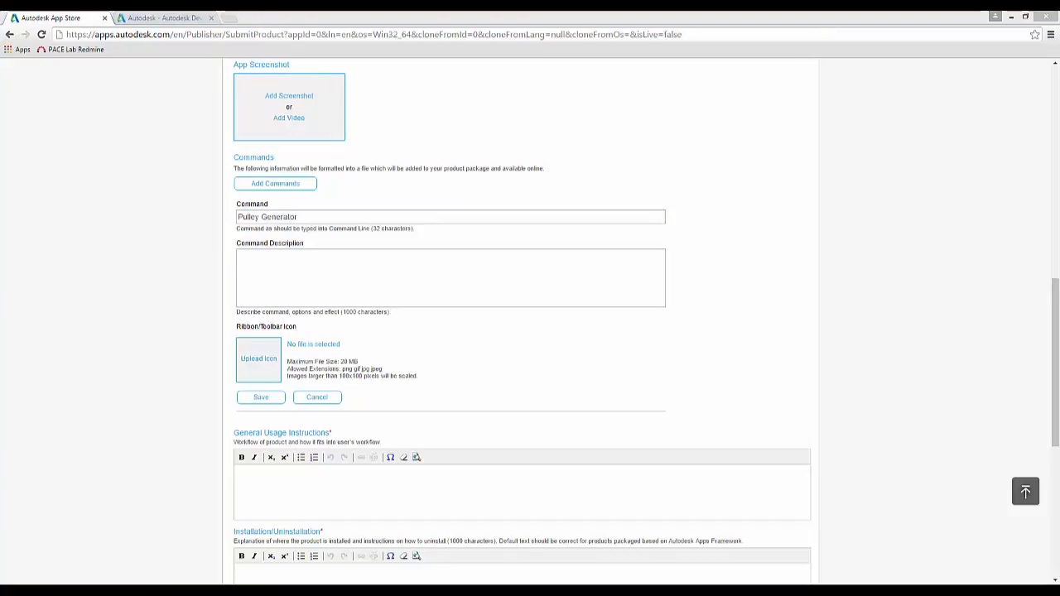
{"action": "left_click", "coordinate": [312, 265]}
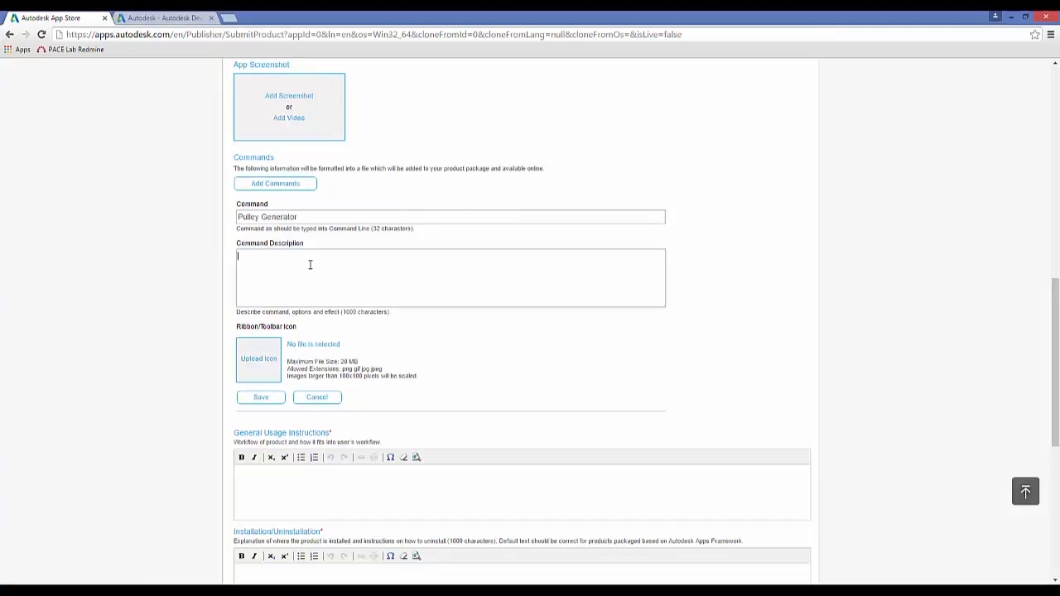
{"action": "type", "text": "This command will create a pulley and assemble it to the location of your choice. It takes as inputs the number and type of teeth, and then assembles the created pulley to a selected cylinder."}
- Upload gear-1296047_640.png as the Pulley Generator command's icon and save the command
{"action": "left_click", "coordinate": [259, 361]}
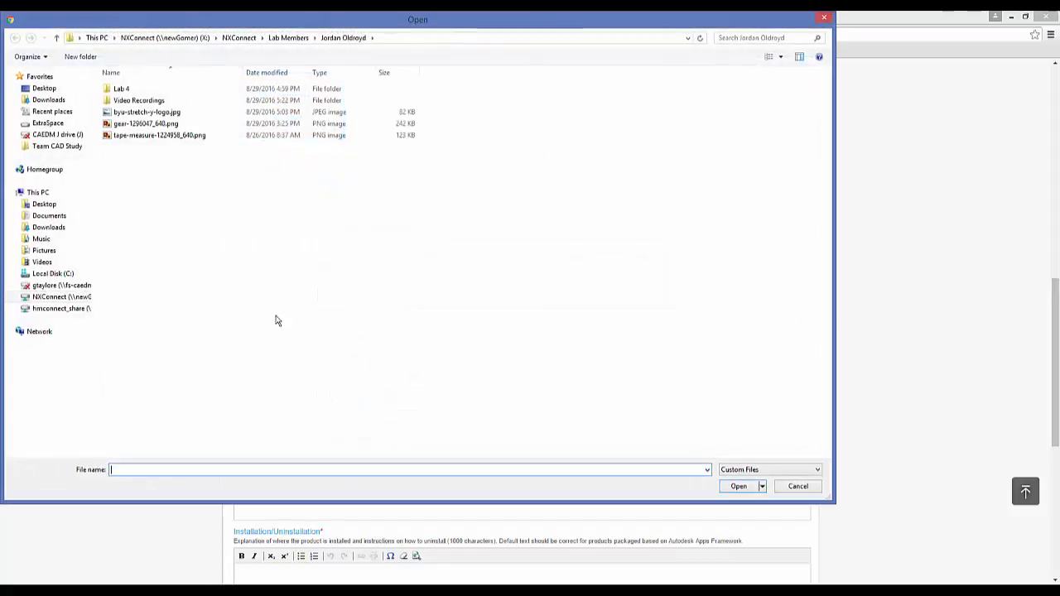
{"action": "left_click", "coordinate": [129, 124]}
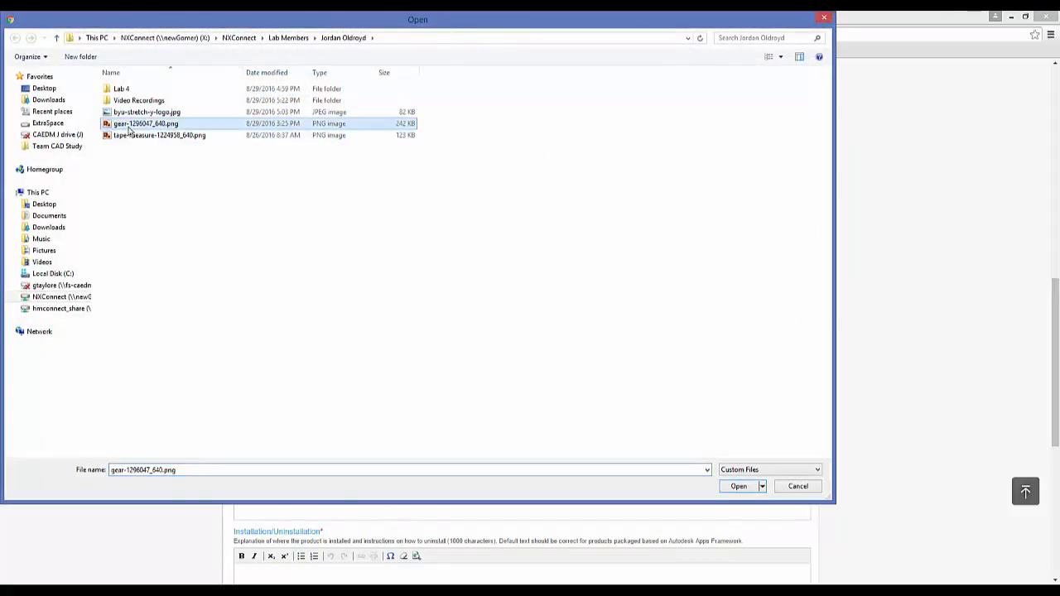
{"action": "left_click", "coordinate": [736, 487]}
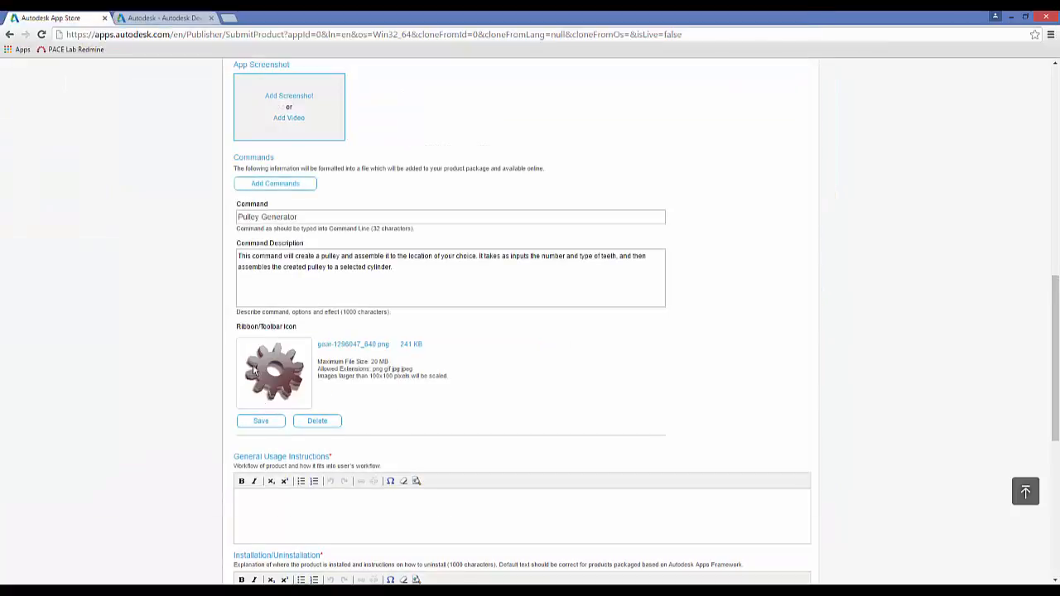
{"action": "left_click", "coordinate": [263, 423]}
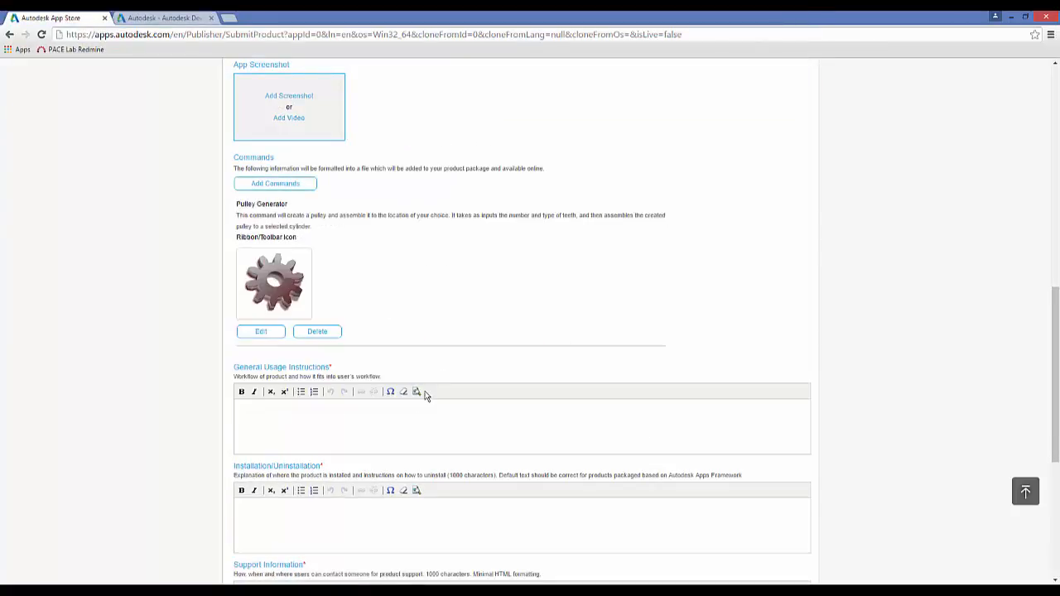
- Add a second command named Belt Length Calculator and paste its prepared description about calculating the belt length around two pulleys
{"action": "left_click", "coordinate": [263, 184]}
{"action": "left_click", "coordinate": [256, 383]}
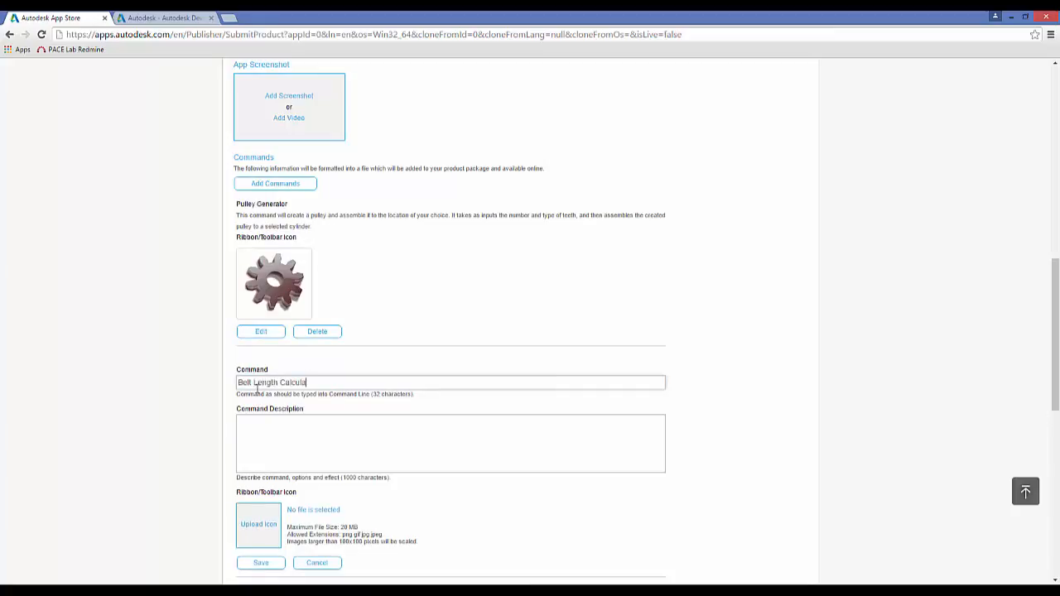
{"action": "left_click", "coordinate": [287, 435]}
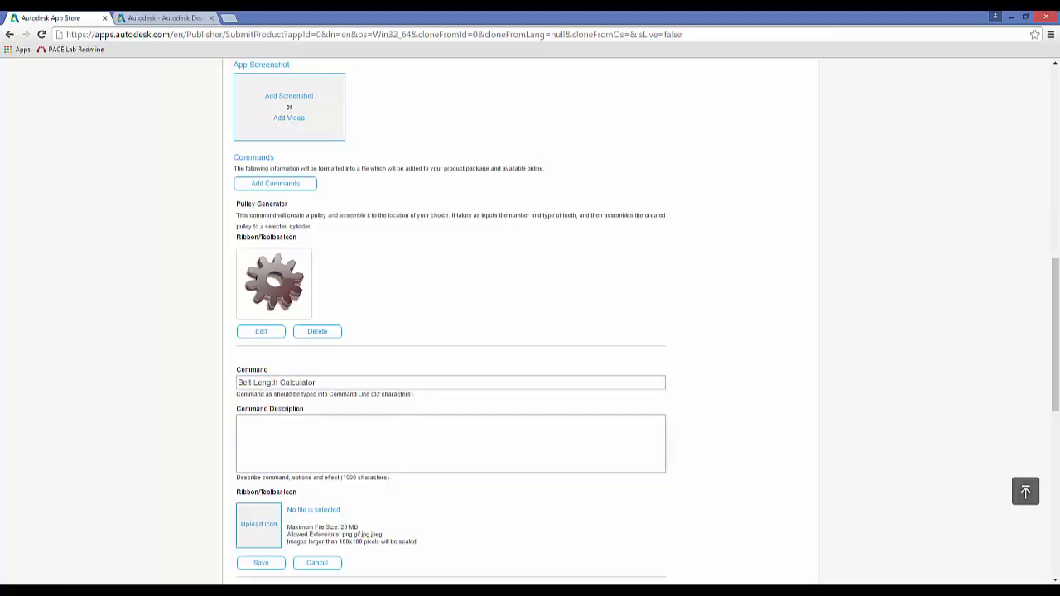
{"action": "key", "text": "alt+Tab"}
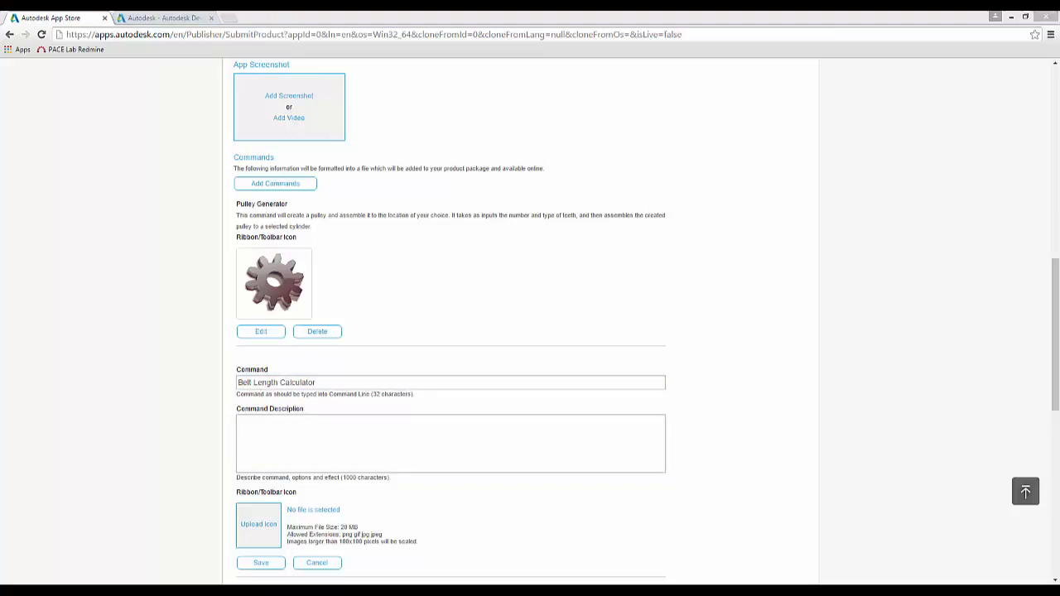
{"action": "left_click", "coordinate": [273, 425]}
{"action": "type", "text": "This command is a belt length calculator. It takes two cylindrical faces as inputs (as the locations of where a pulley would be placed) and the diameters of each pulley. It will then output the needed length of a belt for the belt to go around those two pulleys."}
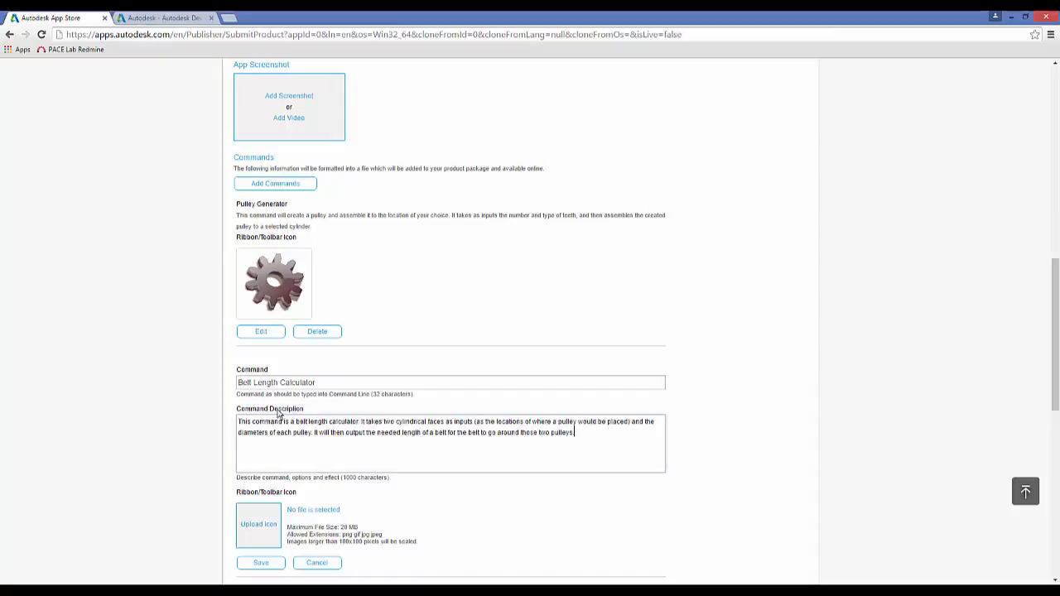
- Upload tape-measure-1224958_640.png as the Belt Length Calculator command's icon and save the command
{"action": "left_click", "coordinate": [262, 528]}
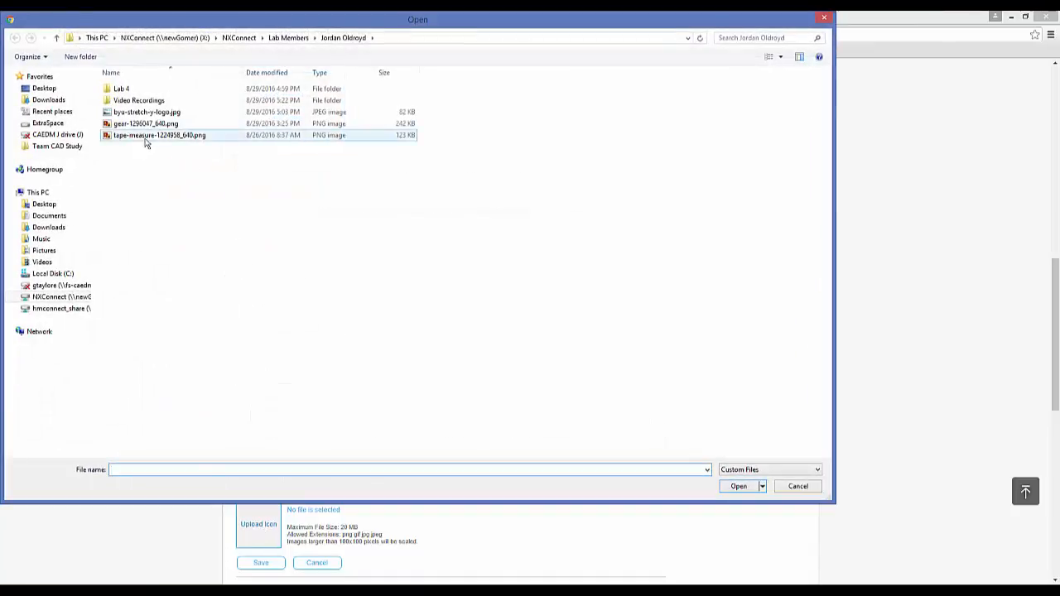
{"action": "left_click", "coordinate": [153, 135]}
{"action": "left_click", "coordinate": [738, 486]}
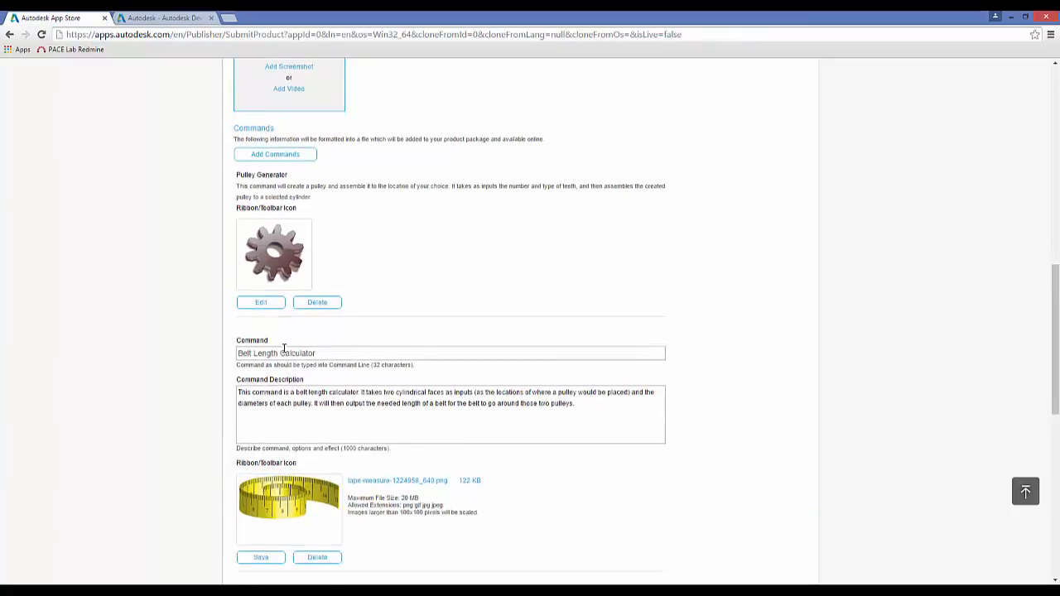
{"action": "scroll", "coordinate": [276, 381], "scroll_direction": "down", "scroll_amount": 2}
{"action": "left_click", "coordinate": [275, 379]}
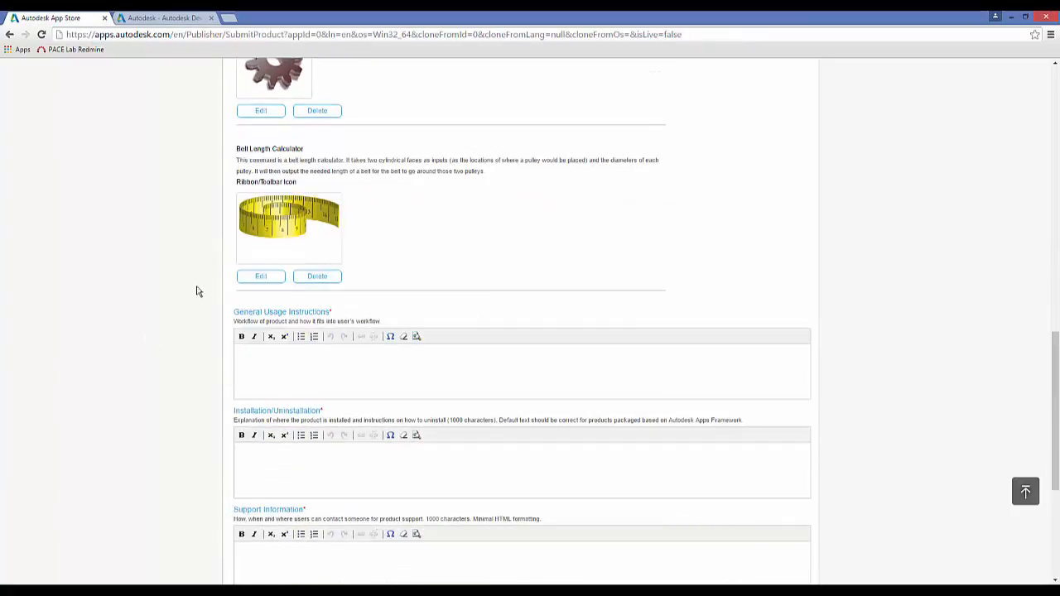
- Paste the prepared instructions for using the pulley generator and belt length calculator dialogs as the General Usage Instructions
{"action": "scroll", "coordinate": [215, 243], "scroll_direction": "up", "scroll_amount": 3}
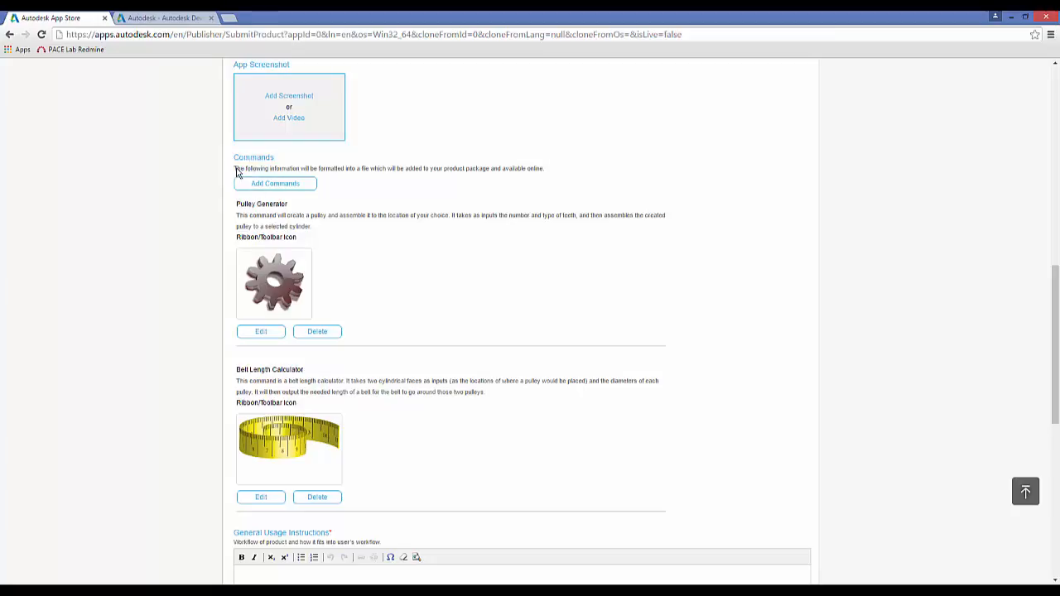
{"action": "scroll", "coordinate": [273, 224], "scroll_direction": "up", "scroll_amount": 2}
{"action": "scroll", "coordinate": [278, 226], "scroll_direction": "down", "scroll_amount": 2}
{"action": "scroll", "coordinate": [254, 172], "scroll_direction": "down", "scroll_amount": 4}
{"action": "scroll", "coordinate": [254, 172], "scroll_direction": "down", "scroll_amount": 1}
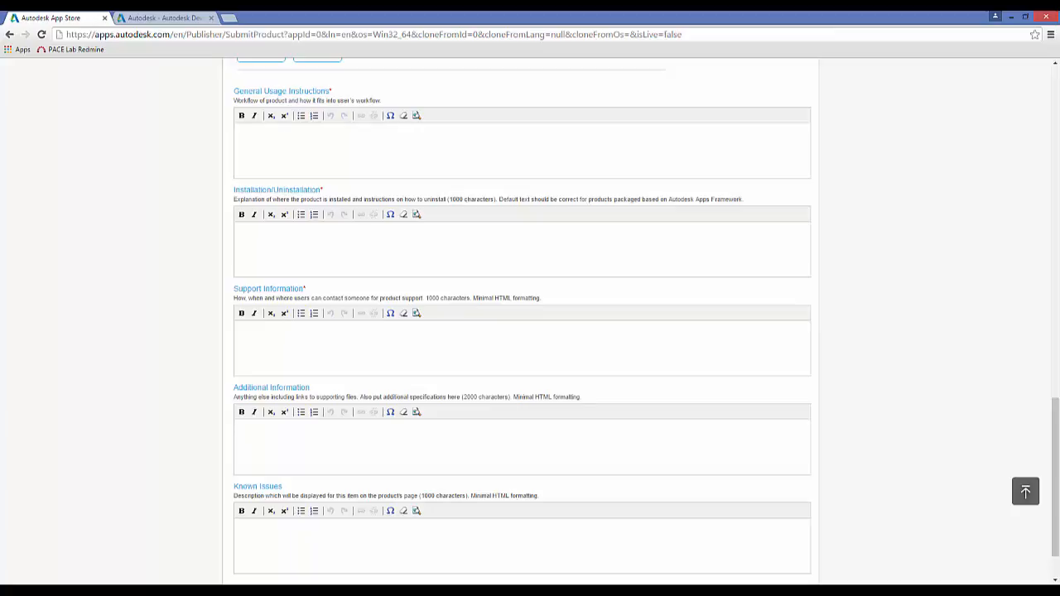
{"action": "key", "text": "alt+Tab"}
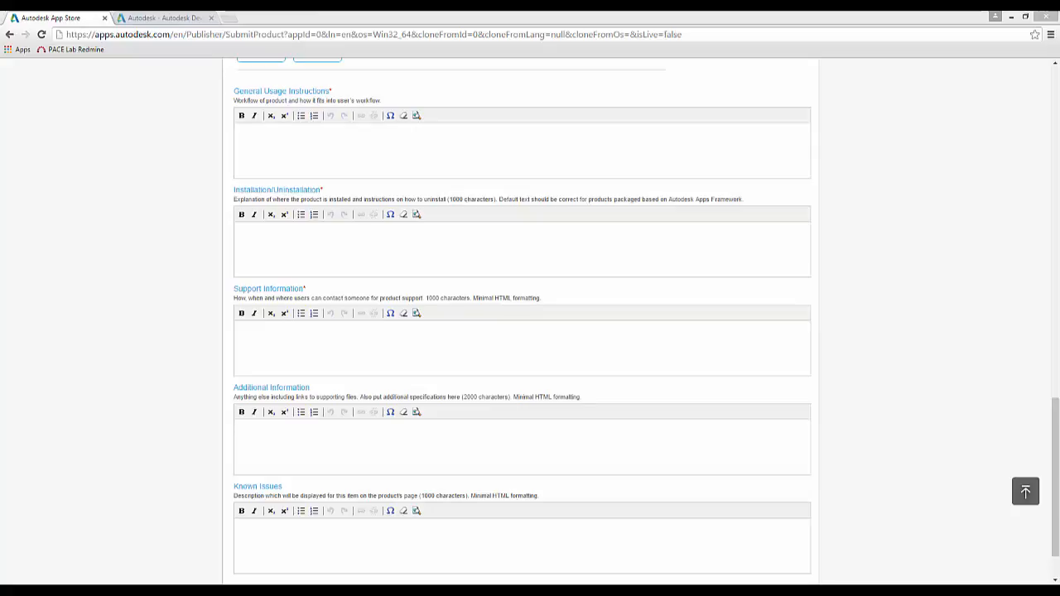
{"action": "left_click", "coordinate": [258, 147]}
{"action": "type", "text": "Both commands will have buttons added to the Scripts and Add-Ins toolbar. When you click the button for pulley generator, a dialog box will appear. Enter in the type of pulley you would like to generate, either square tooth or round tooth. Then enter in the number of teeth. Lastly, select a place to have the pulley assembled to. It requires a cylindrical face as an input. A dialog box will also appear for the belt length calculator. Select the location of the first pulley, and then use the slider bar to enter in the size of the first pulley (in centimeters). To select the location of the pulleys you must select a cylindrical face on which the pulley would be attached. Repeat the same two inputs (location and size) for the second pulley. There will be a text box at the bottom of the dialog box that will show the length of the pulley belt needed to go around those two pulleys"}
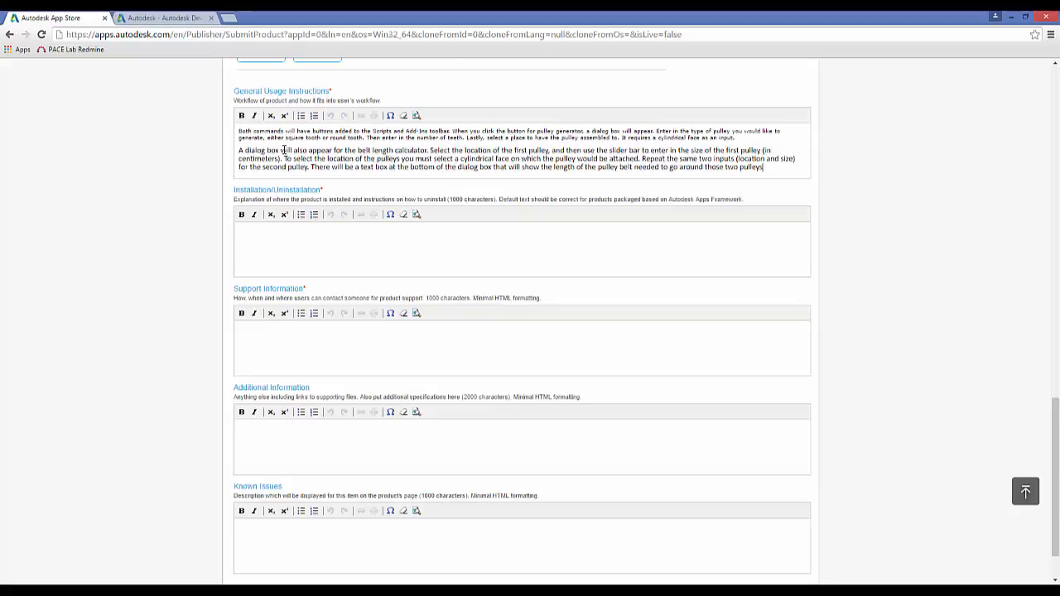
- Paste the prepared text on unzipping the files and adding lab4.py as an add-in in Fusion 360 into Installation/Uninstallation
{"action": "scroll", "coordinate": [321, 142], "scroll_direction": "up", "scroll_amount": 1}
{"action": "scroll", "coordinate": [316, 151], "scroll_direction": "down", "scroll_amount": 3}
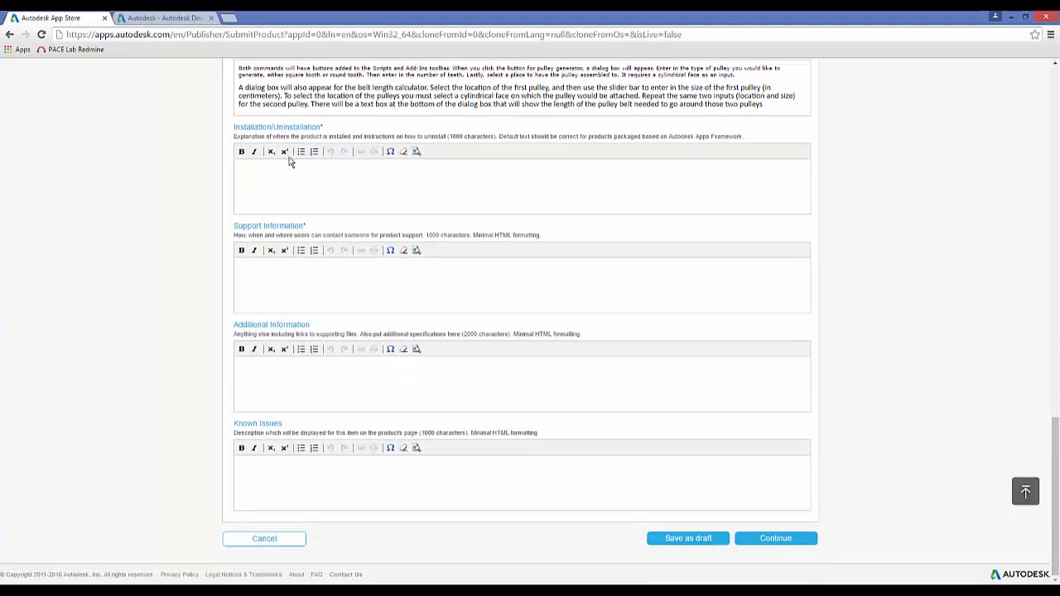
{"action": "left_click", "coordinate": [269, 175]}
{"action": "key", "text": "alt+Tab"}
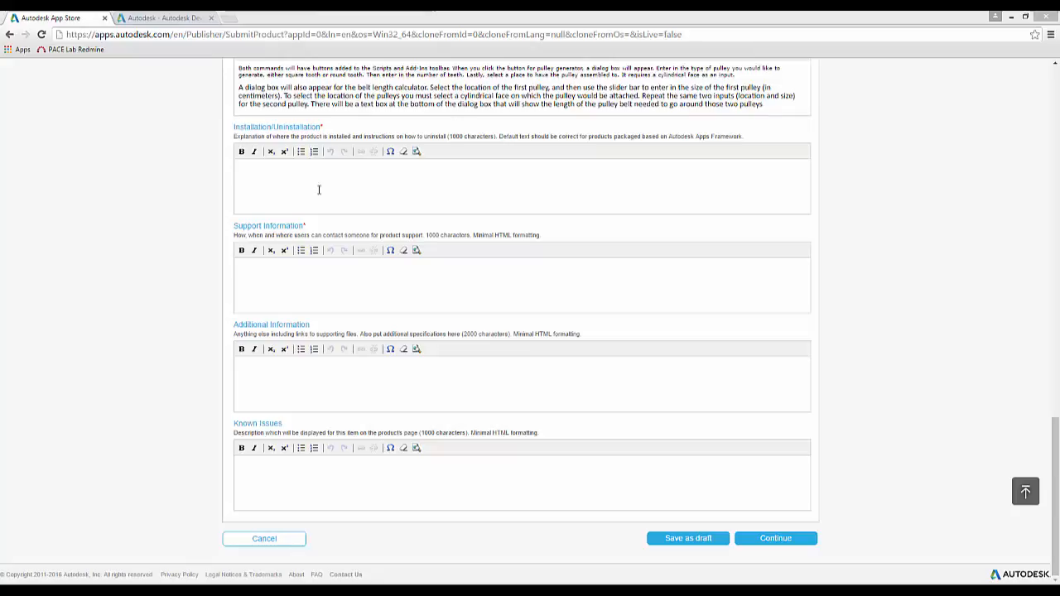
{"action": "left_click", "coordinate": [291, 178]}
{"action": "type", "text": "Once you download the zip file, unzip all of the files into the same document. Open Fusion360 and access the Scripts and Add-Ins dialog box. Go to the Add-Ins tab and hit the green button to add a new one. Select the lab4.py file as the add-in file. Once you add the Add-In file, highlight the recently added app and hit run. It is recommended that you have the app run upon start up."}
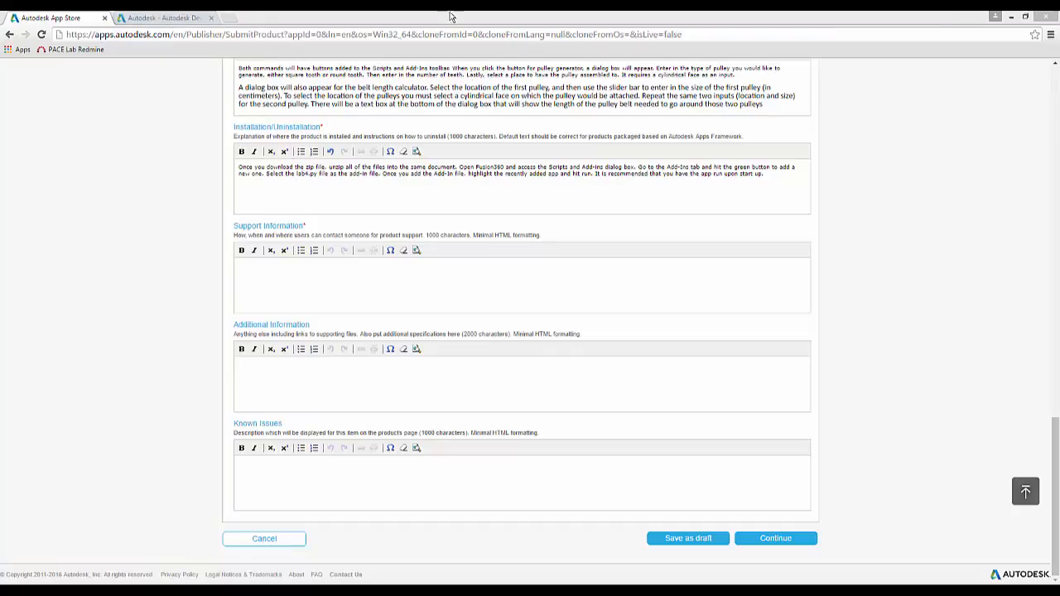
- Paste the prepared help documentation and contact e-mail text as the Support Information, and continue to the form's second page
{"action": "left_click", "coordinate": [262, 281]}
{"action": "key", "text": "ctrl+v"}
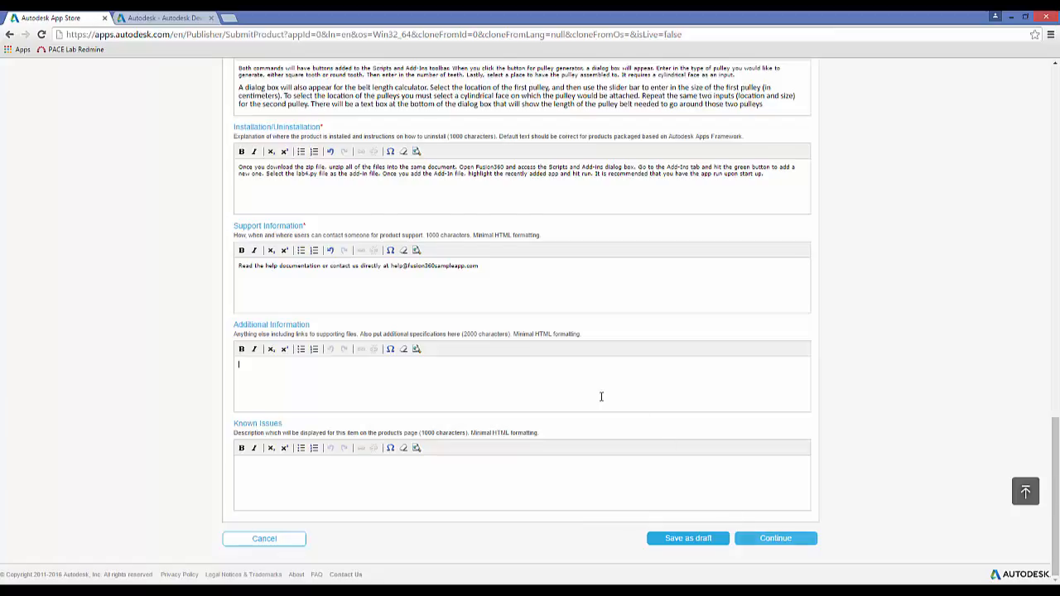
{"action": "scroll", "coordinate": [525, 368], "scroll_direction": "up", "scroll_amount": 10}
{"action": "scroll", "coordinate": [521, 372], "scroll_direction": "up", "scroll_amount": 5}
{"action": "scroll", "coordinate": [521, 372], "scroll_direction": "down", "scroll_amount": 15}
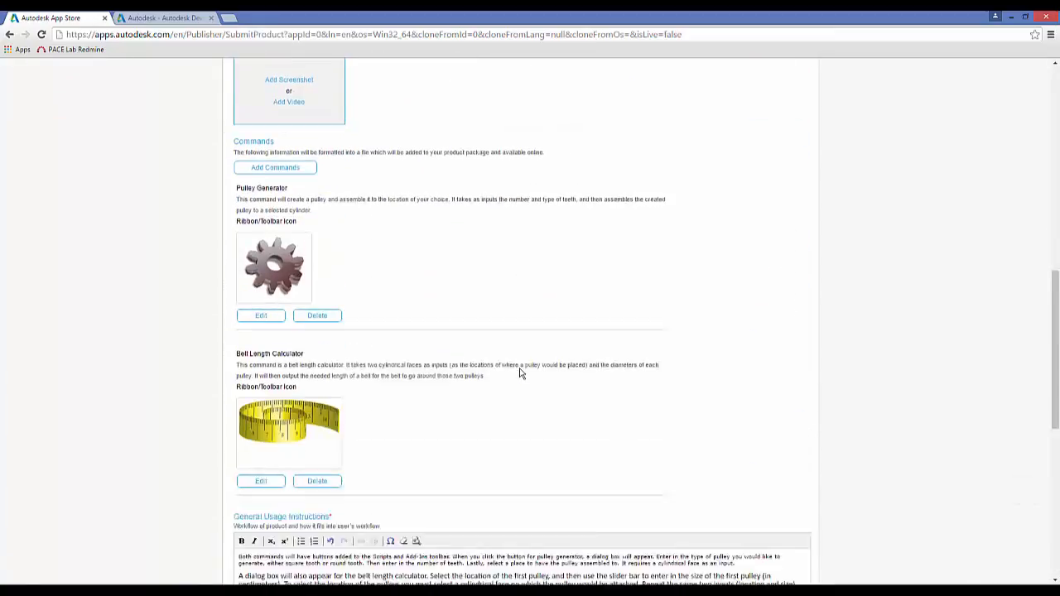
{"action": "scroll", "coordinate": [726, 464], "scroll_direction": "down", "scroll_amount": 3}
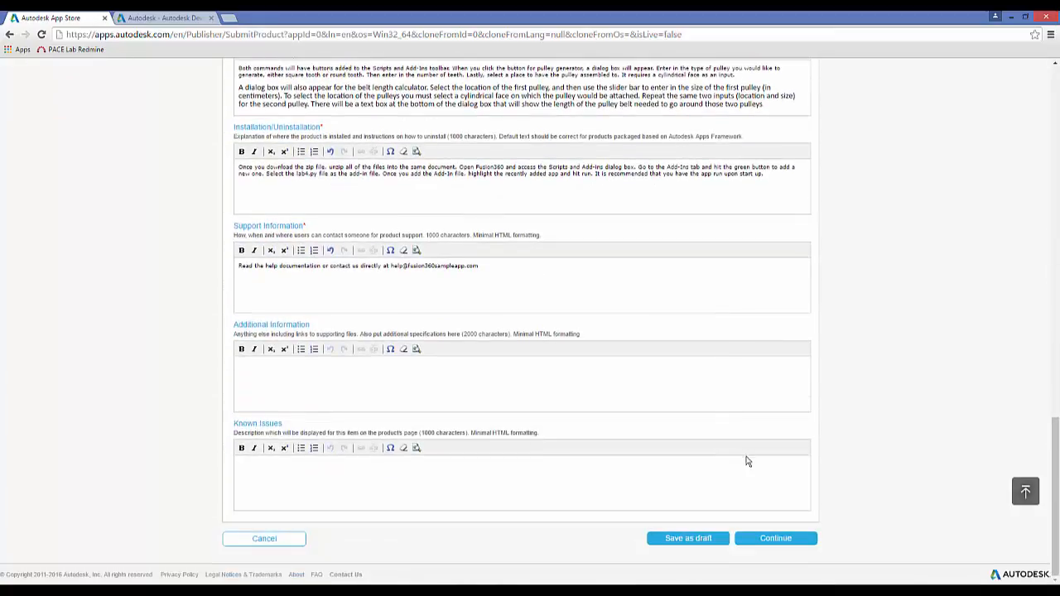
{"action": "left_click", "coordinate": [788, 539]}
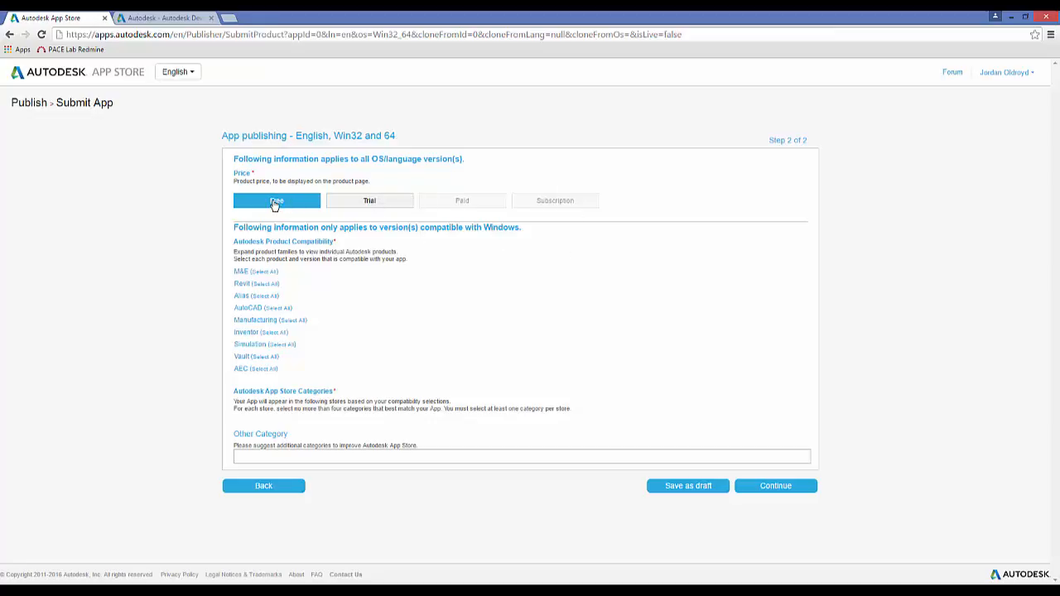
- List the app as free and compatible with Autodesk Fusion 360, in the 3D Printing, General utilities and Learning categories
{"action": "left_click", "coordinate": [252, 321]}
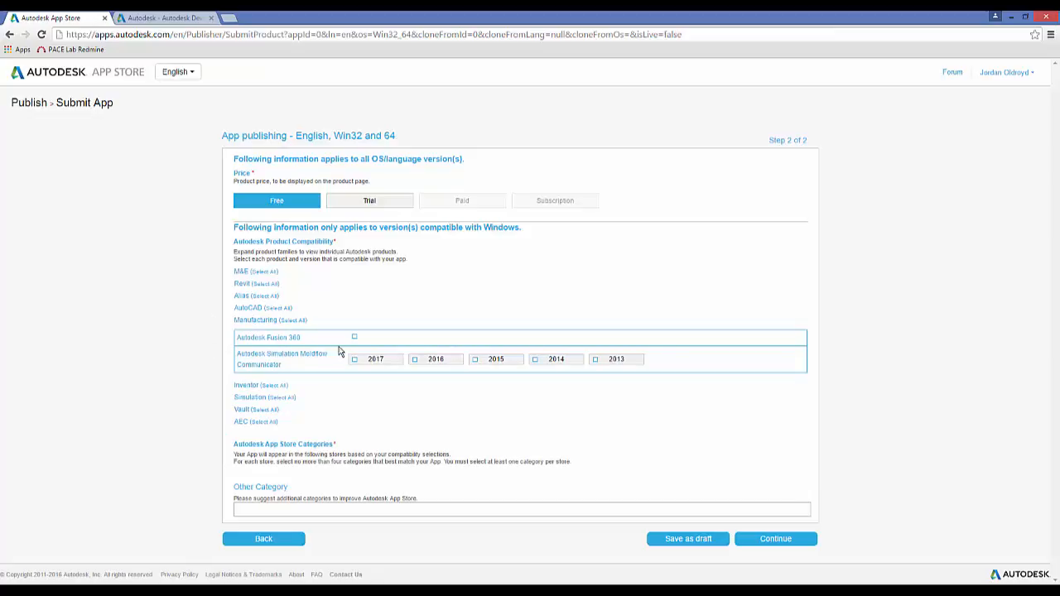
{"action": "left_click", "coordinate": [354, 338]}
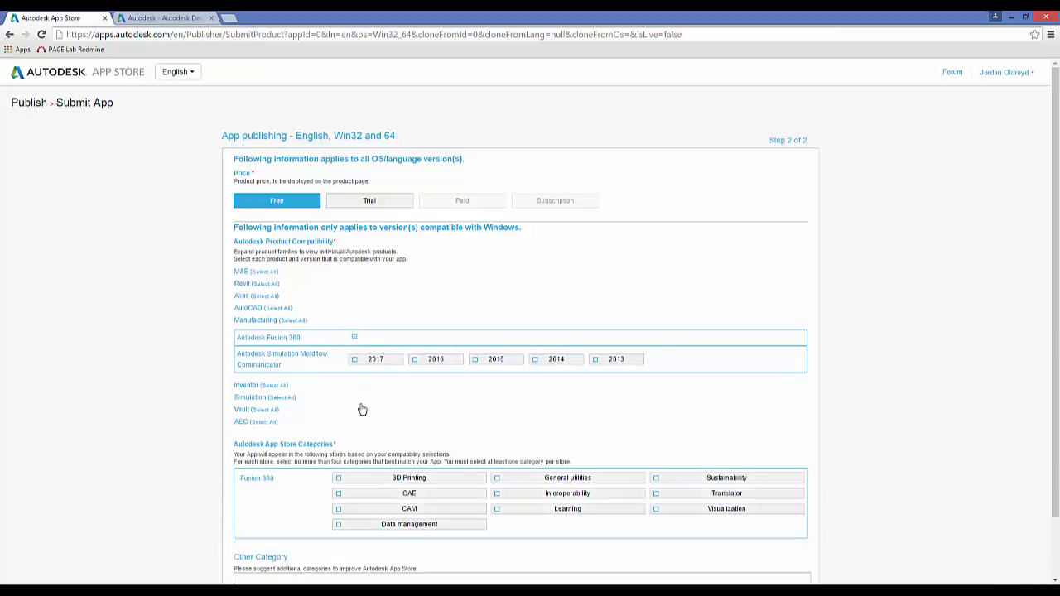
{"action": "scroll", "coordinate": [329, 376], "scroll_direction": "down", "scroll_amount": 1}
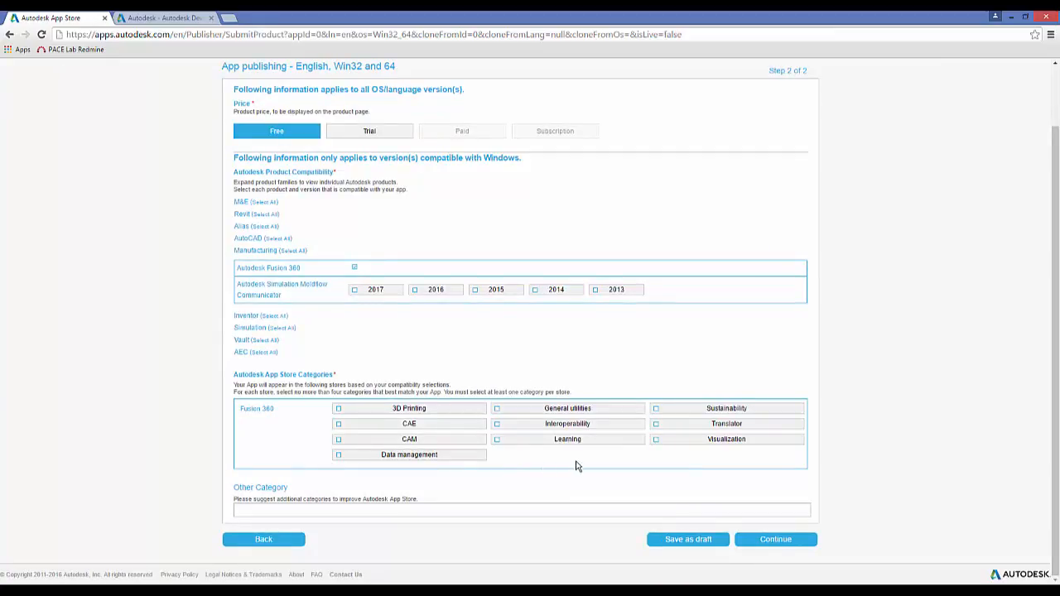
{"action": "left_click", "coordinate": [497, 441]}
{"action": "left_click", "coordinate": [339, 409]}
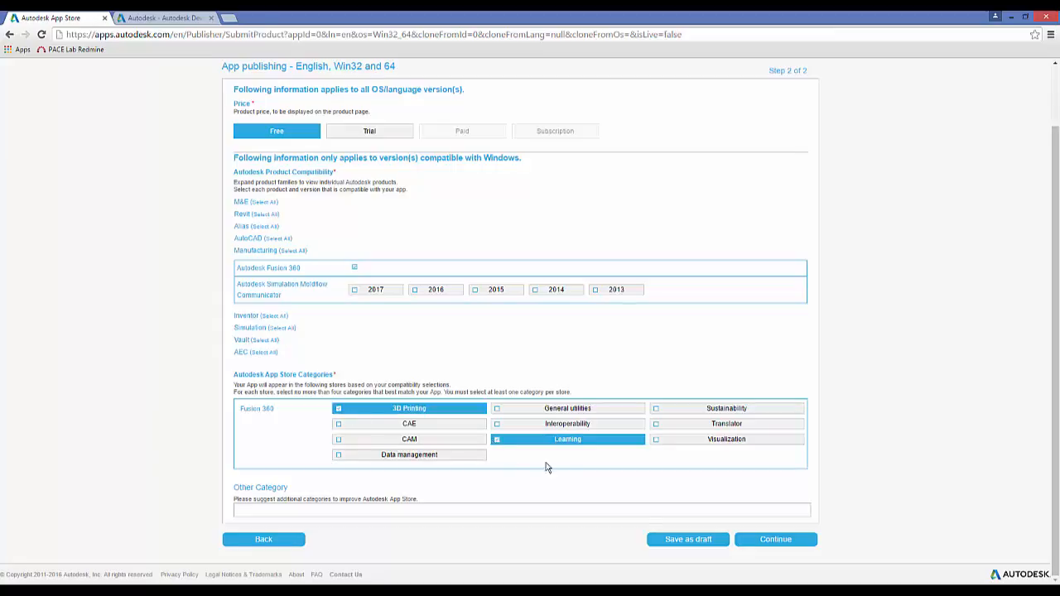
{"action": "left_click", "coordinate": [498, 409]}
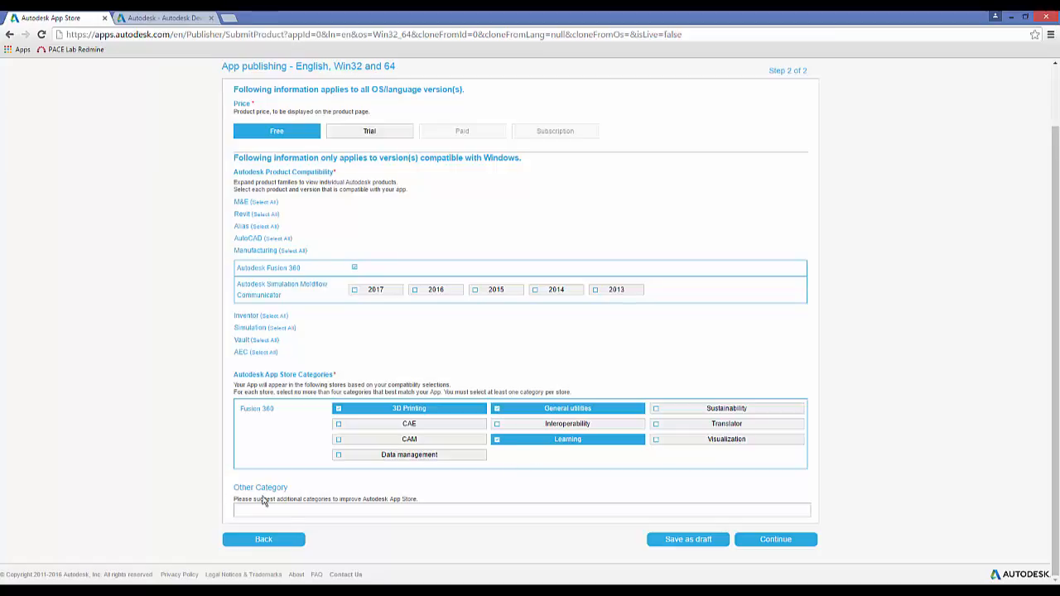
- Proceed through the app summary and submit the 3D Printer Tool app for publishing
{"action": "left_click", "coordinate": [766, 543]}
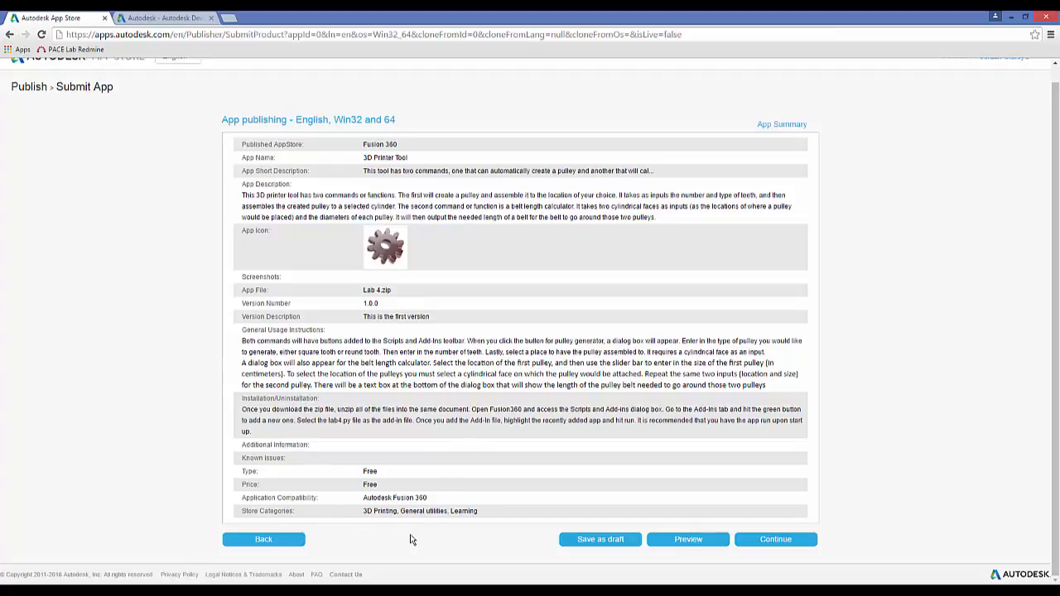
{"action": "left_click", "coordinate": [776, 540]}
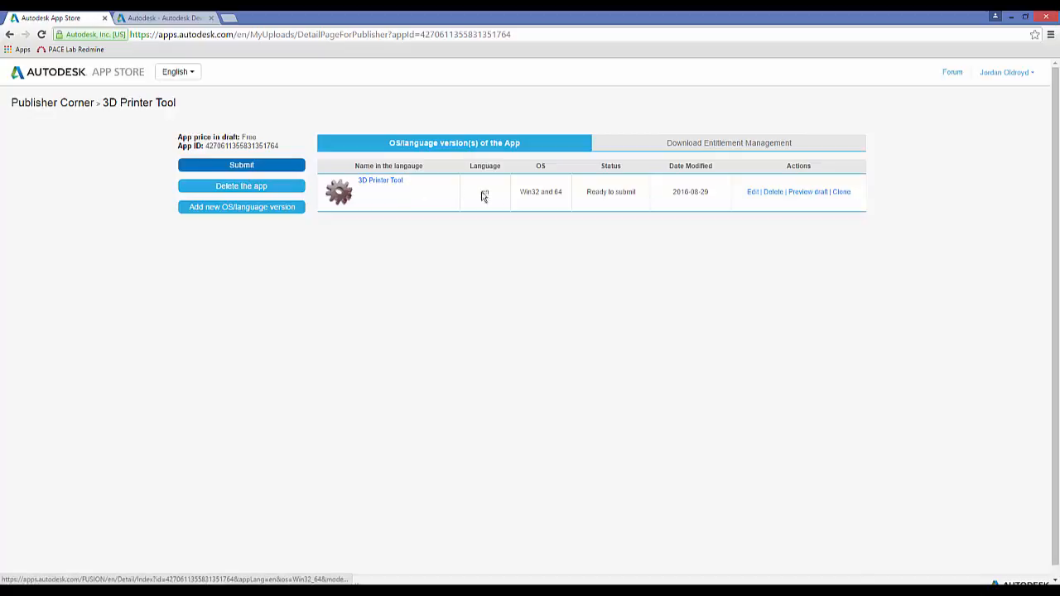
{"action": "left_click", "coordinate": [245, 168]}
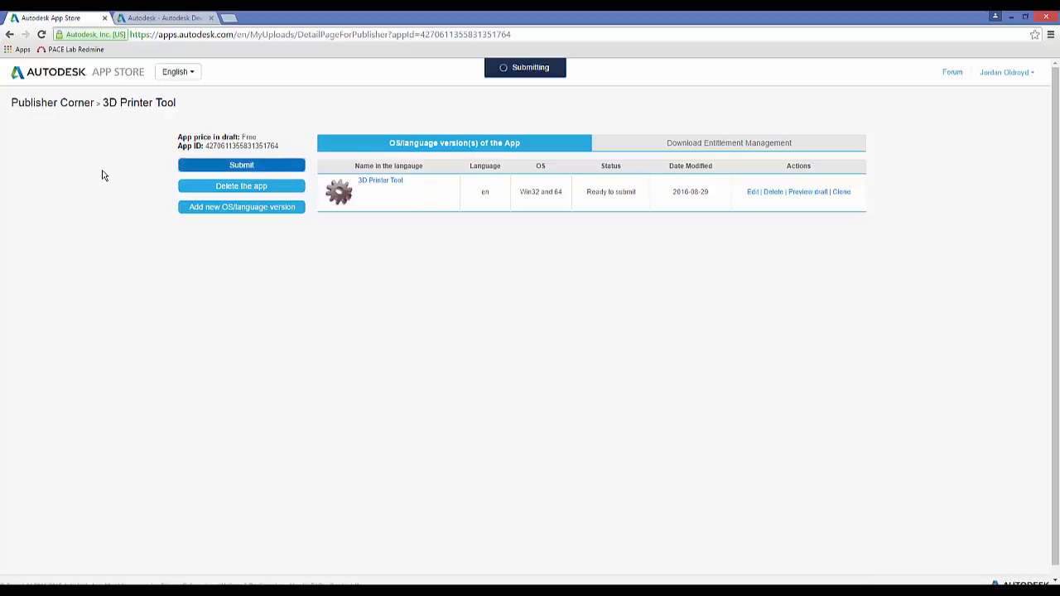